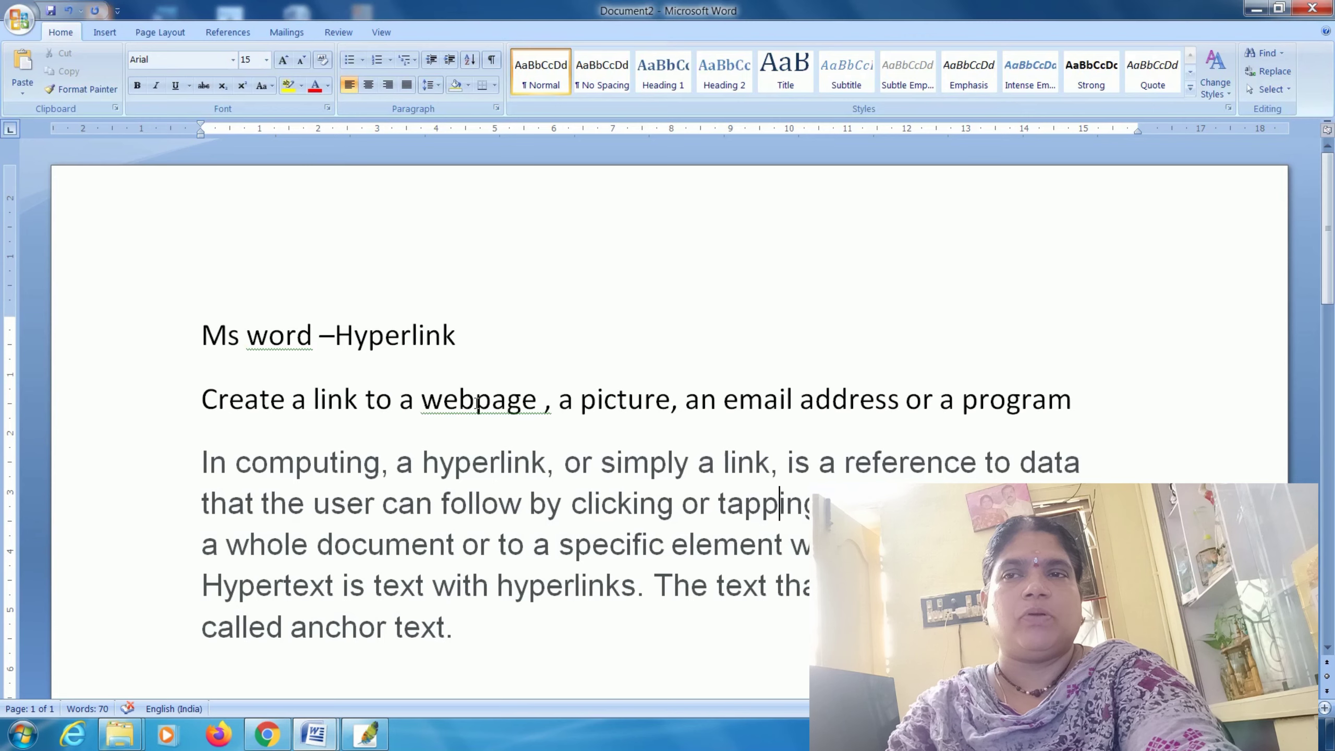
# Type 'perper' on a new line after 'called anchor text.' and select it.
pyautogui.scroll(-2, 476, 403)
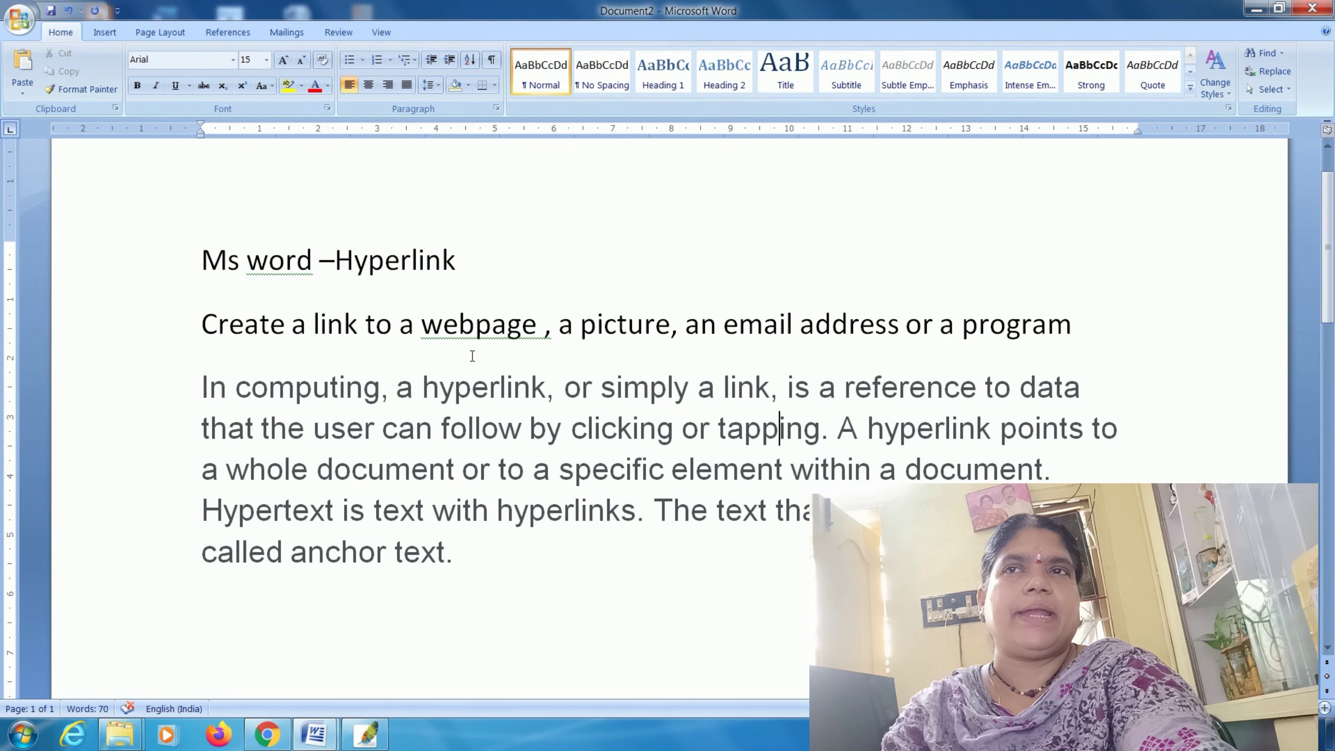
pyautogui.click(463, 556)
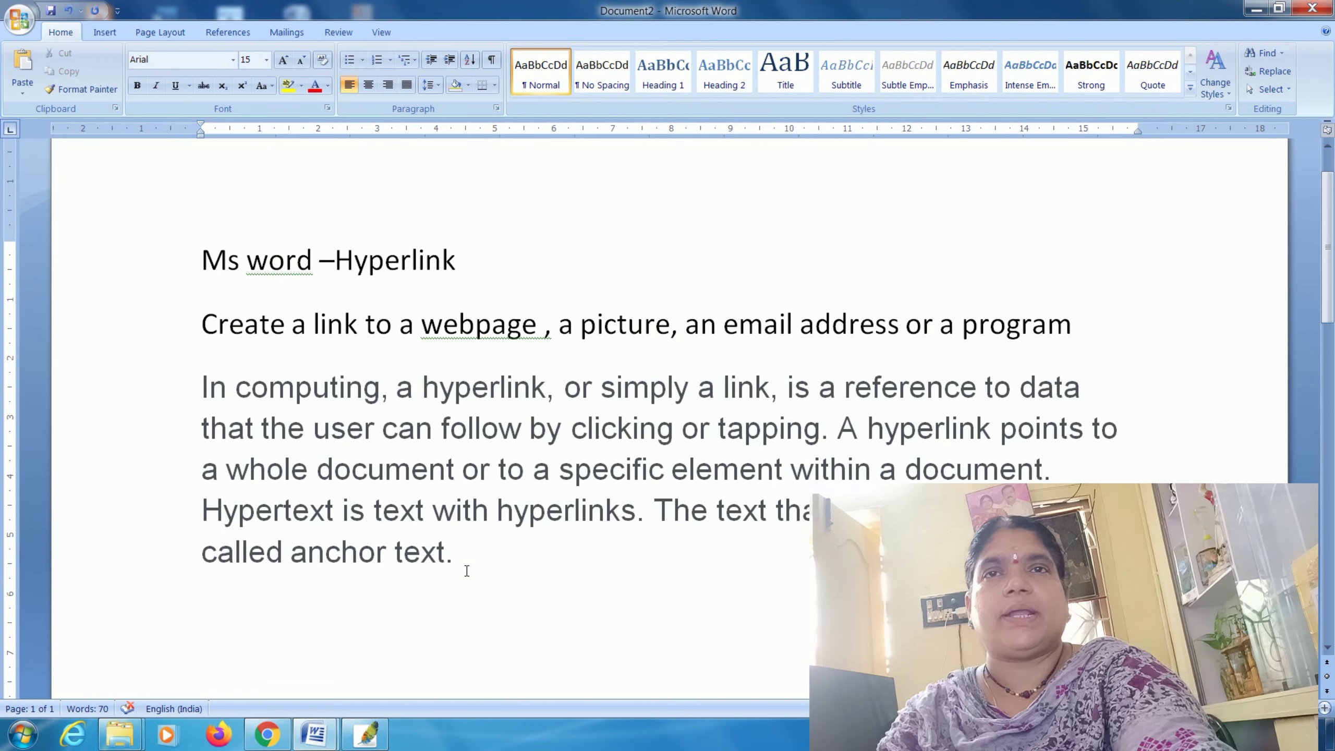
pyautogui.press('Return')
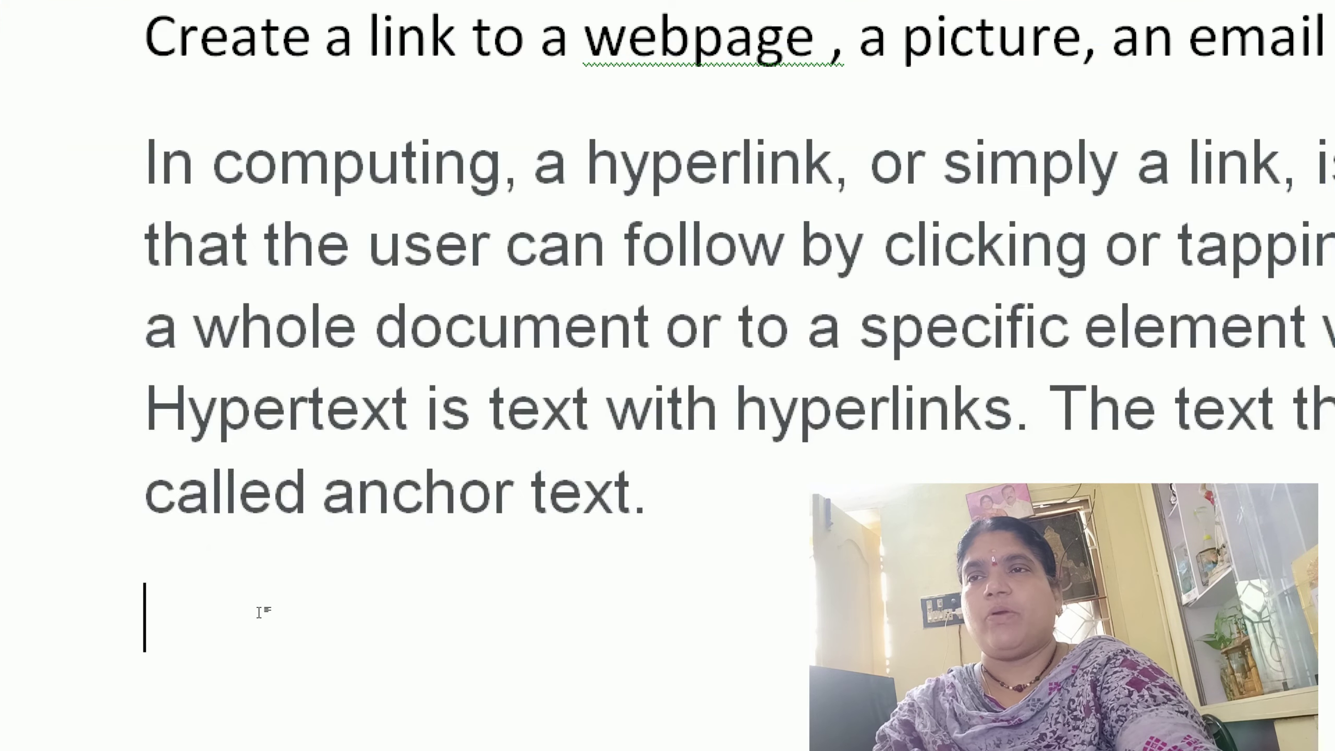
pyautogui.write('perper')
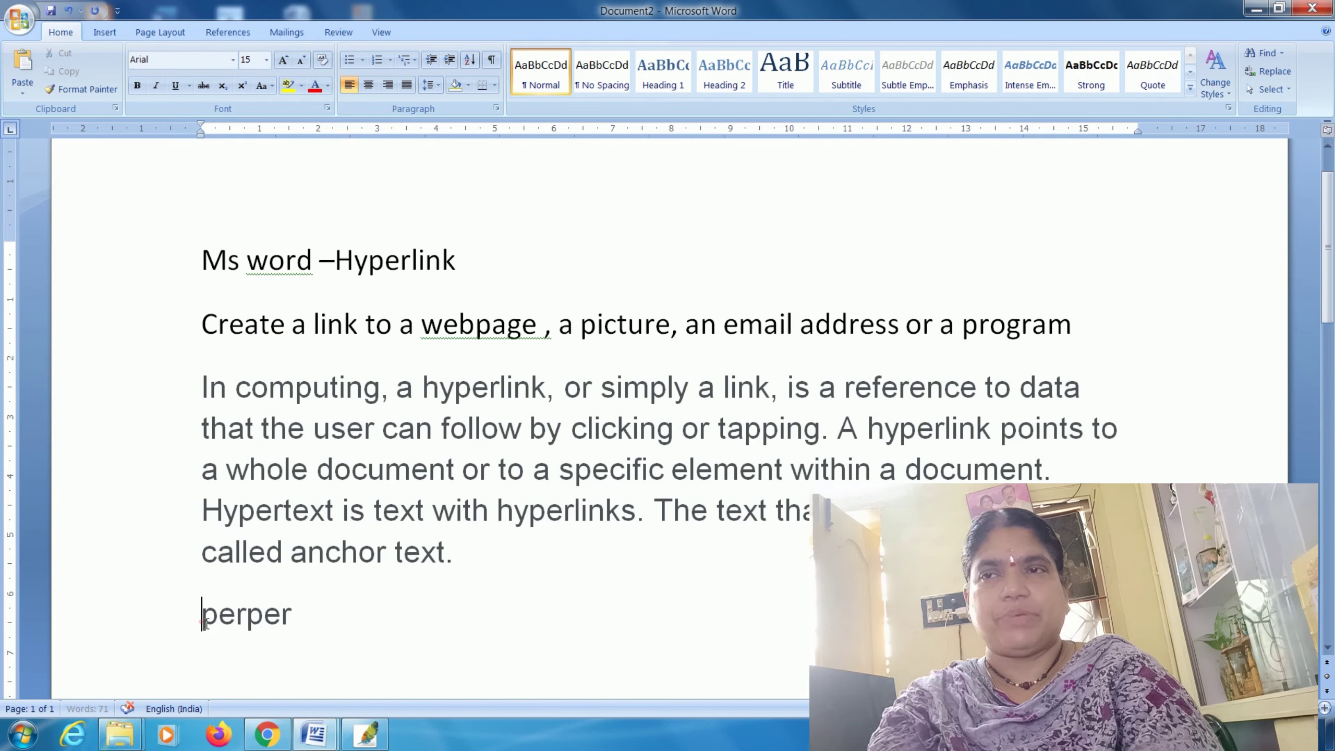
pyautogui.moveTo(200, 620); pyautogui.dragTo(302, 625)
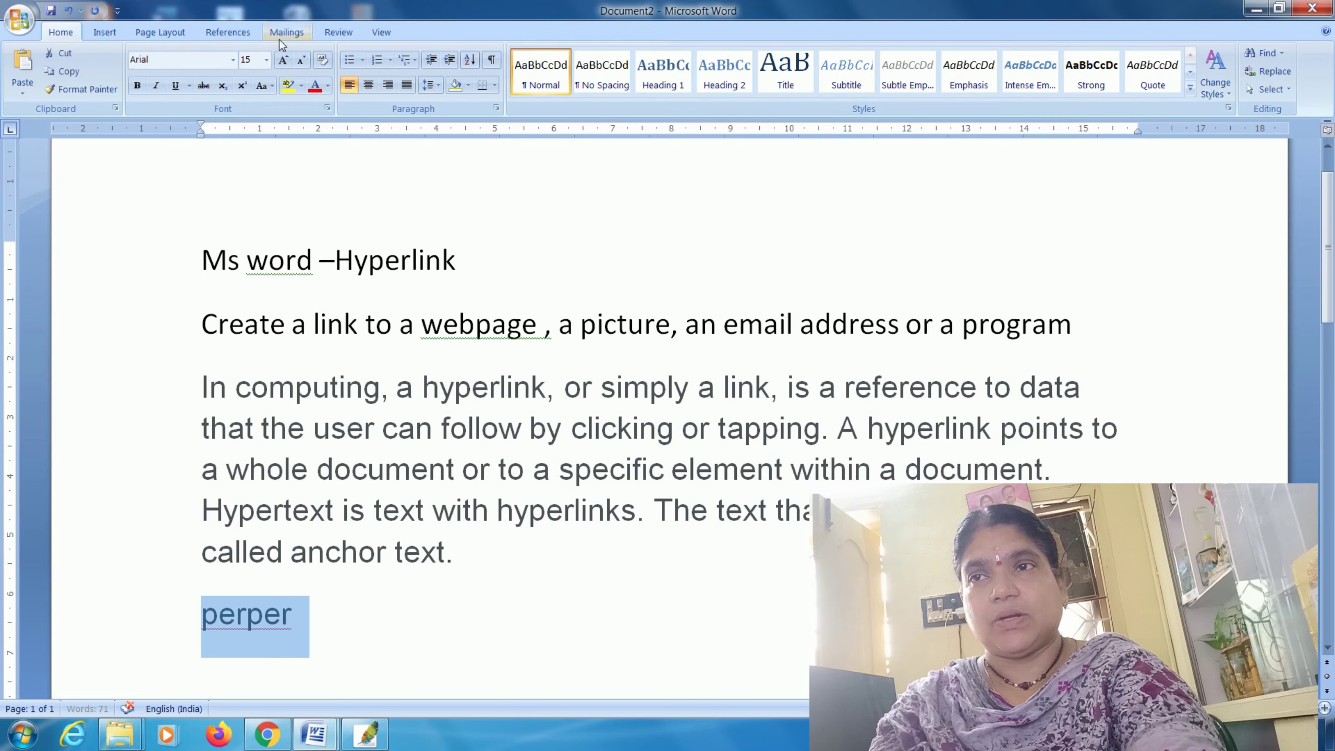
# Hyperlink 'perper' to the STMWEC document in My Documents, then follow the new link.
pyautogui.click(104, 32)
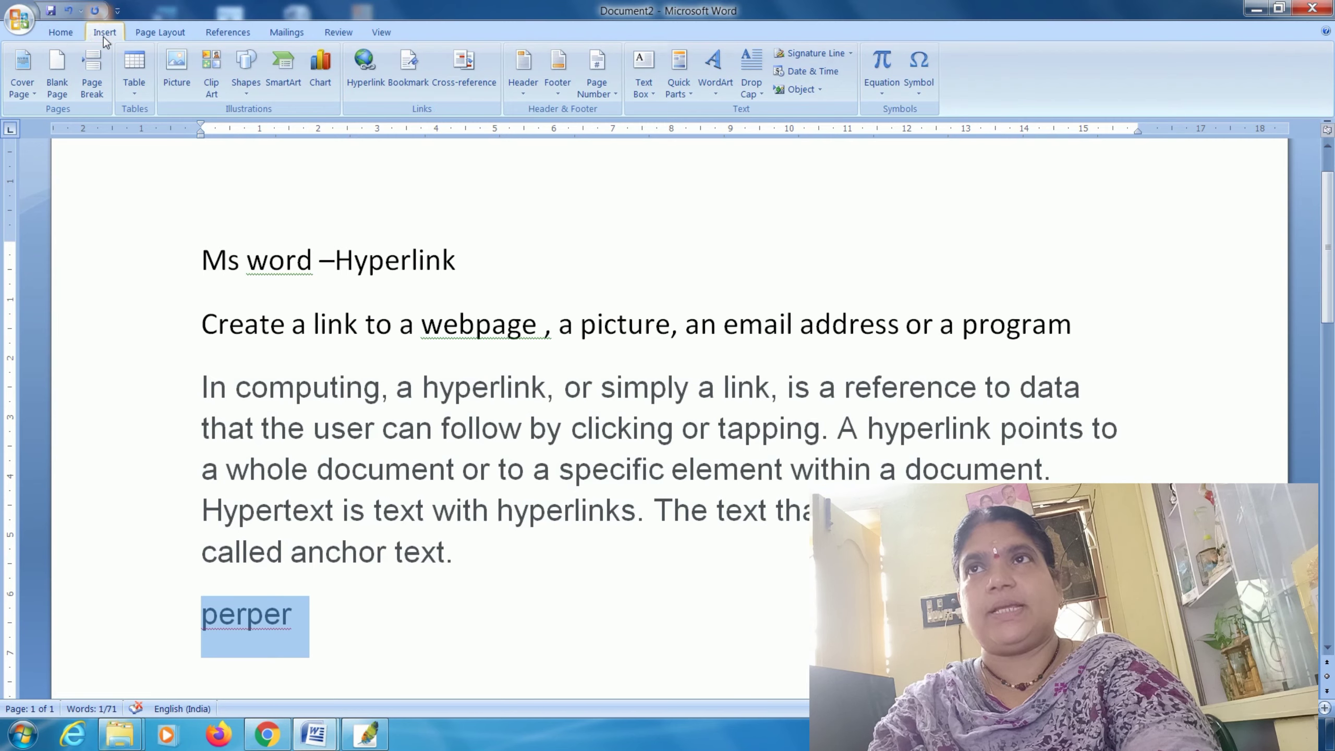
pyautogui.click(366, 86)
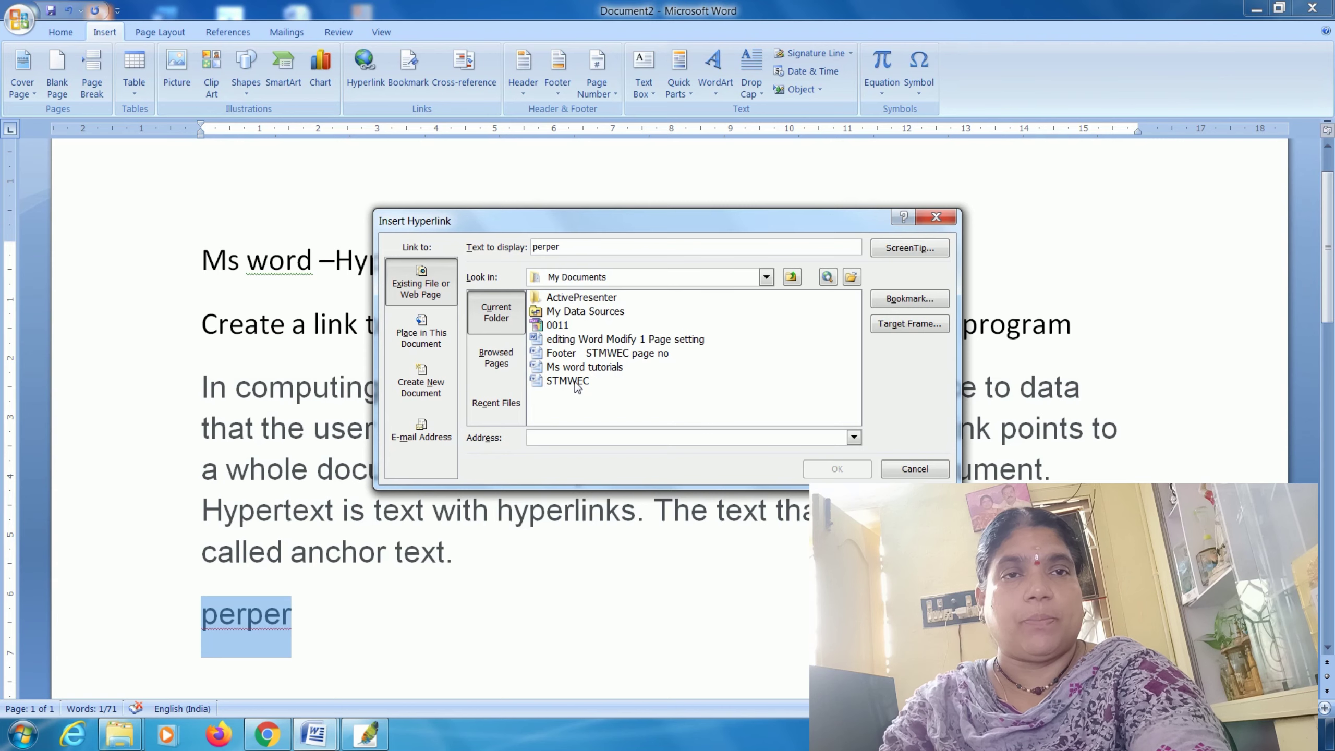
pyautogui.click(577, 383)
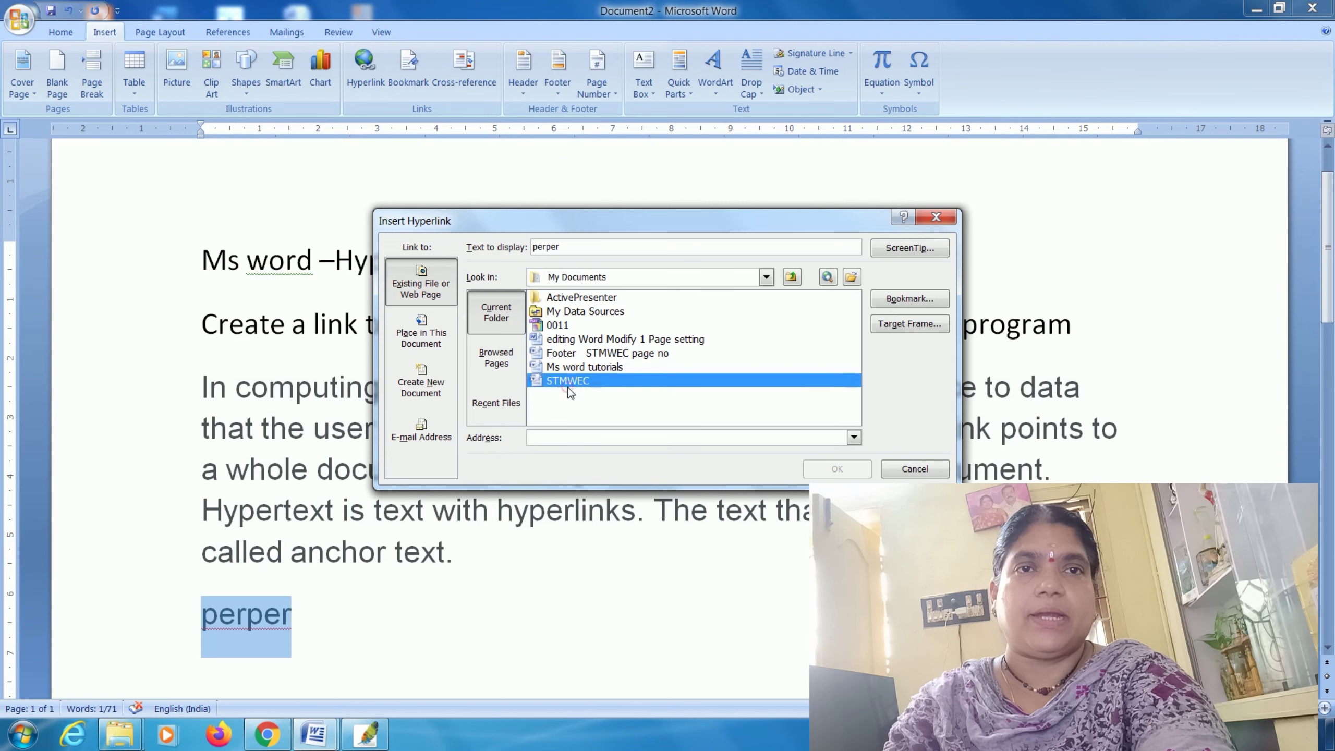
pyautogui.click(839, 468)
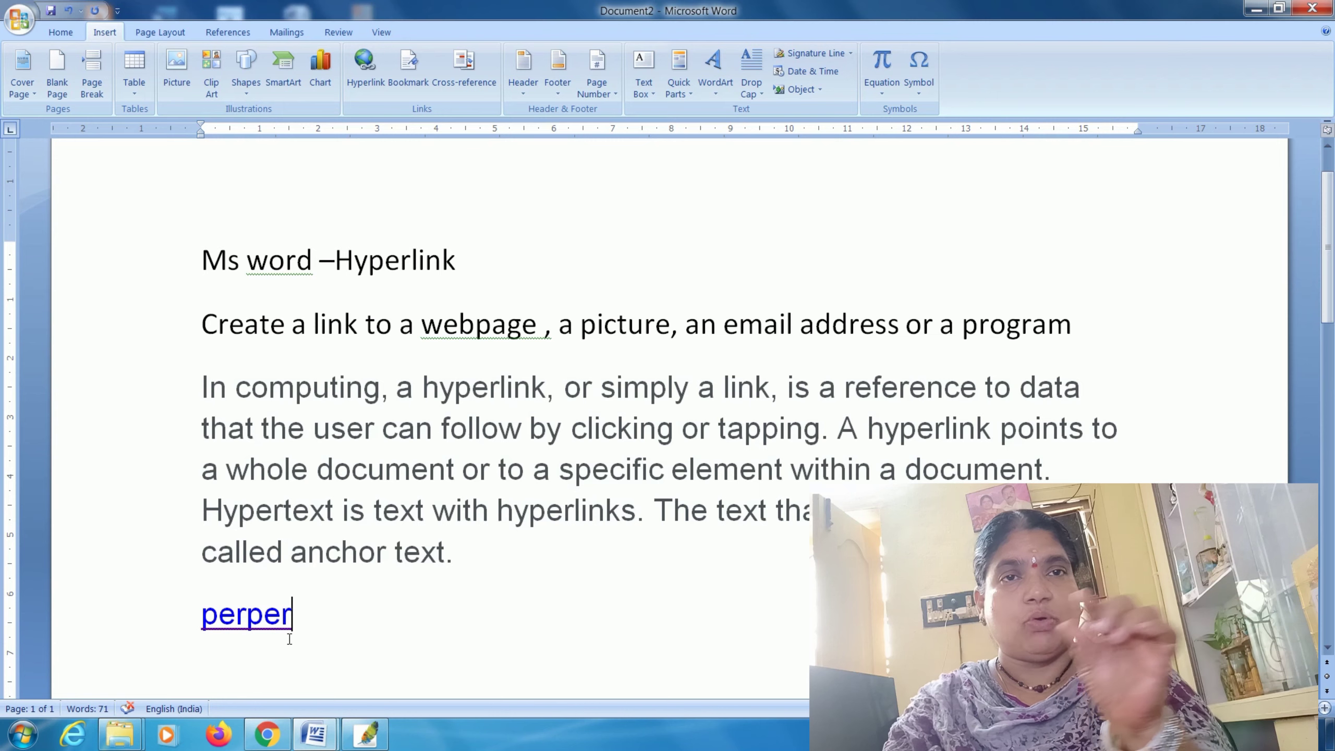
pyautogui.keyDown('ctrl'); pyautogui.click(263, 626); pyautogui.keyUp('ctrl')
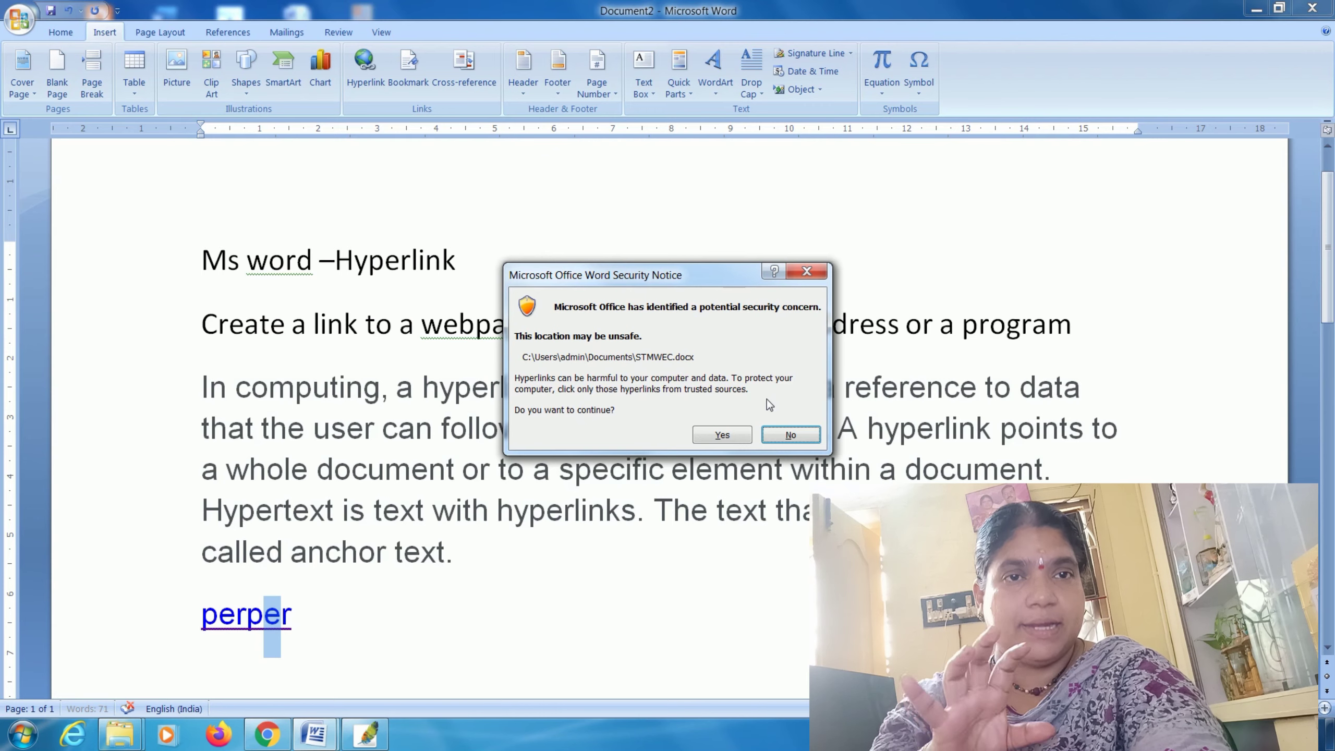
# Accept the security notice so STMWEC.docx opens showing the word 'STMWEC'.
pyautogui.click(718, 439)
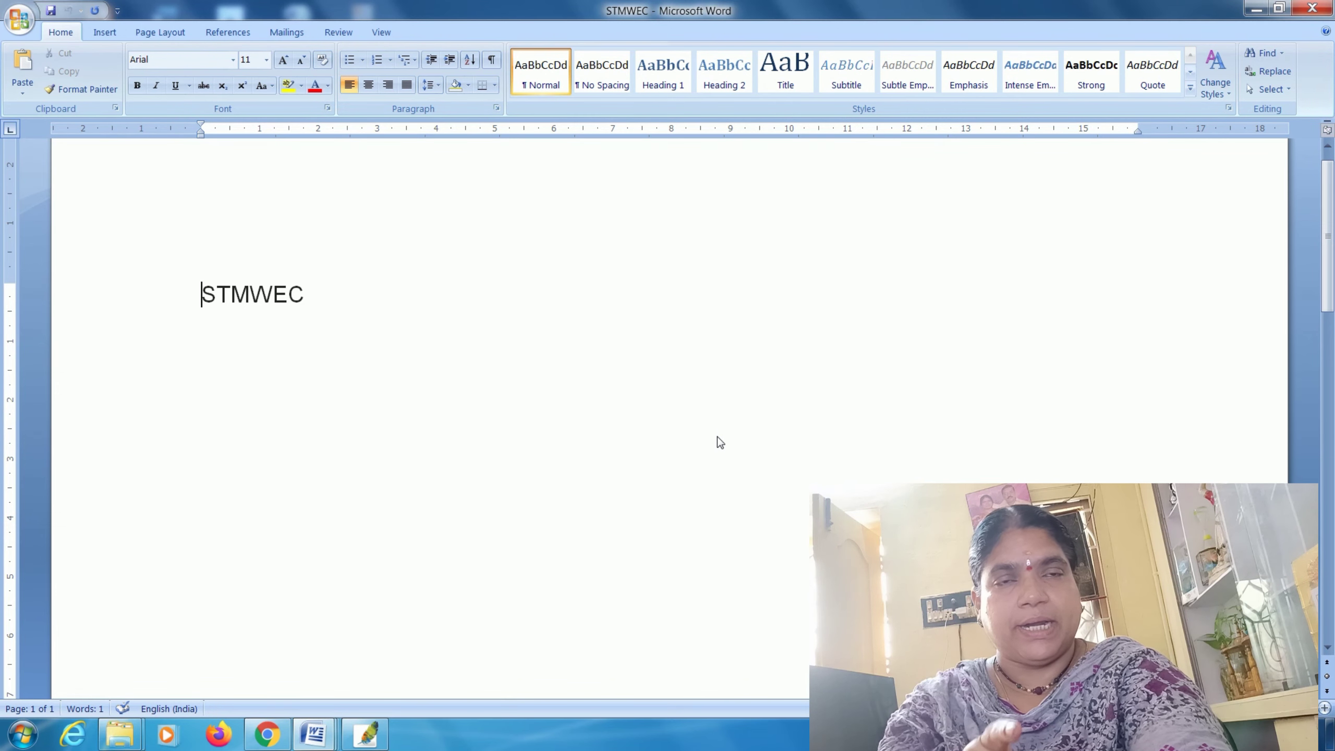
# Close STMWEC and insert a hyperlink to 'Ms word tutorials.docx' on a new line below perper.
pyautogui.click(1312, 11)
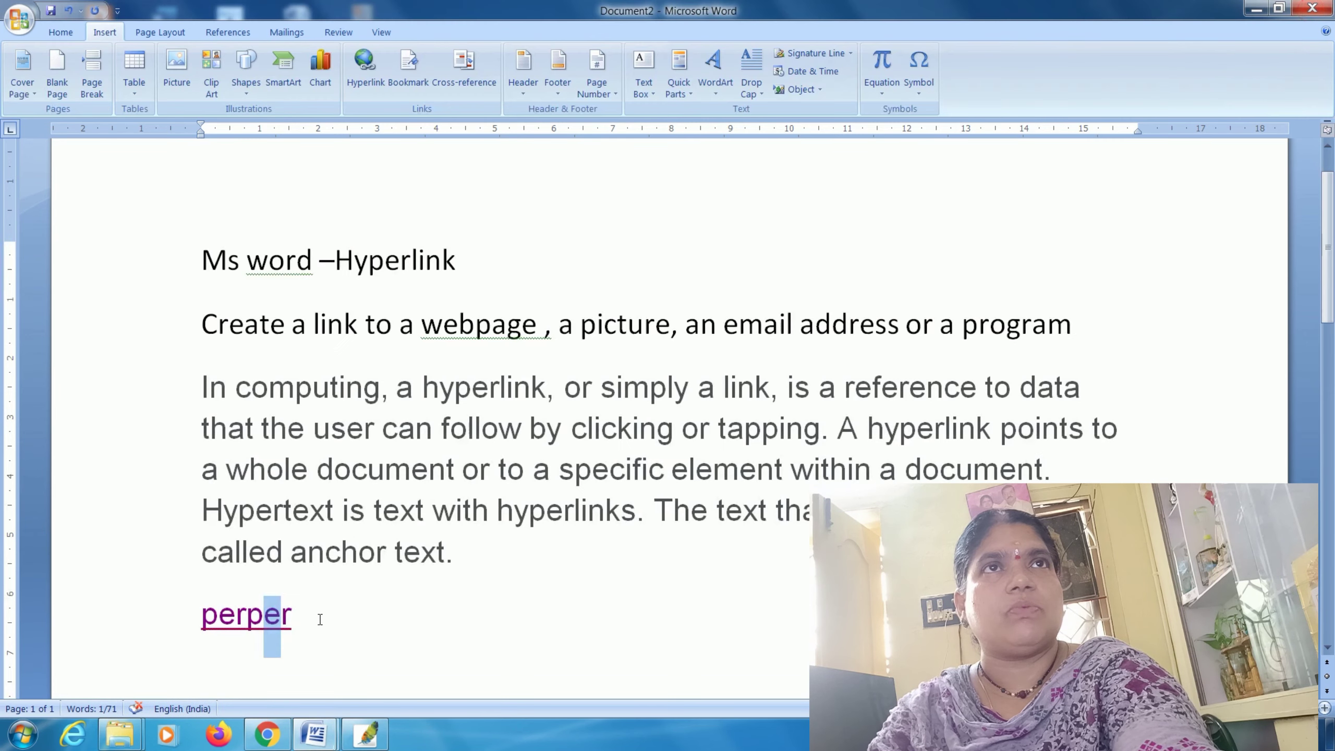
pyautogui.click(316, 619)
pyautogui.press('Return')
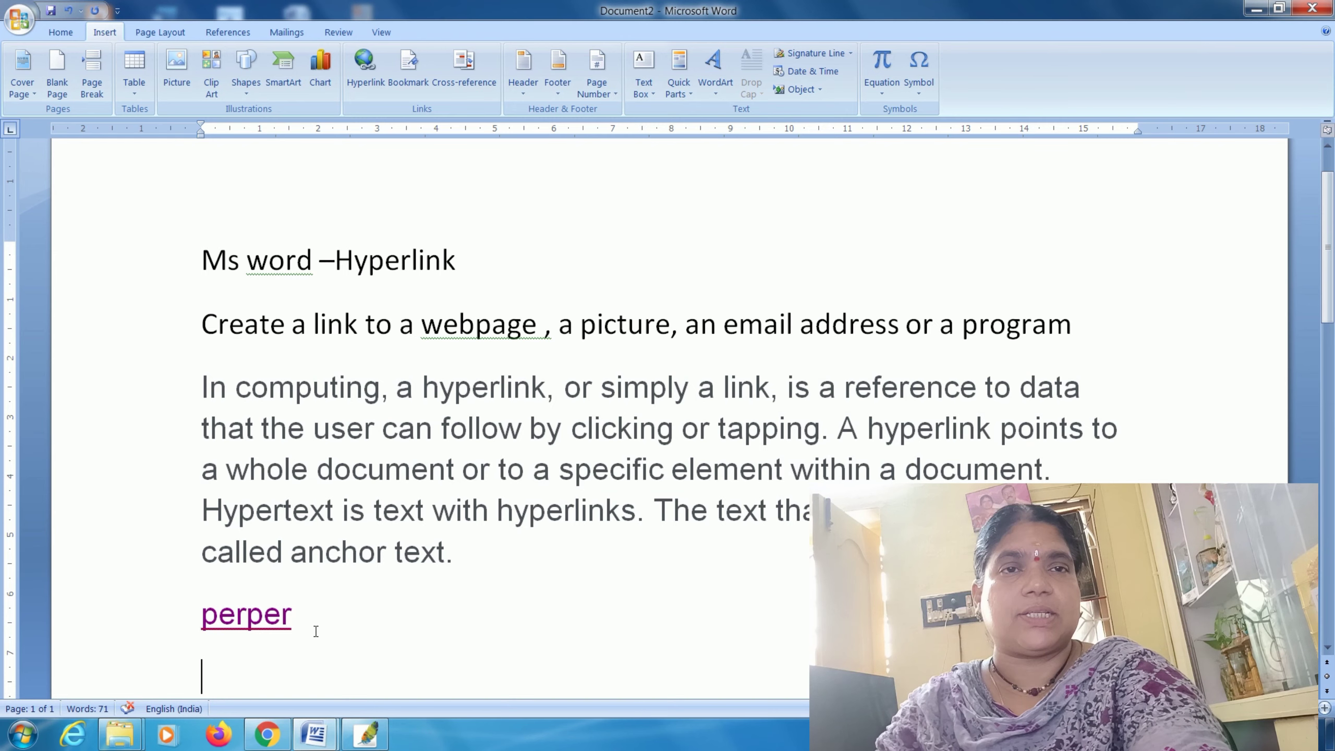
pyautogui.scroll(-3, 340, 625)
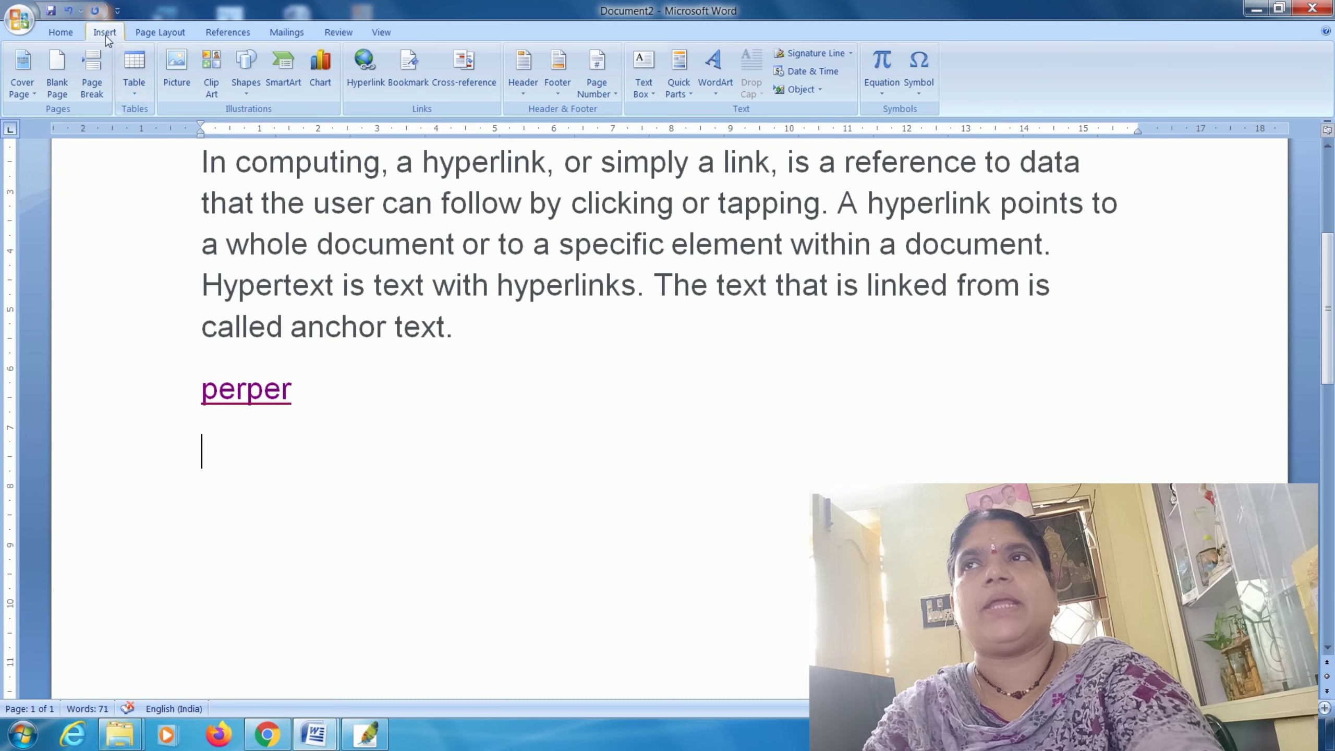
pyautogui.click(371, 84)
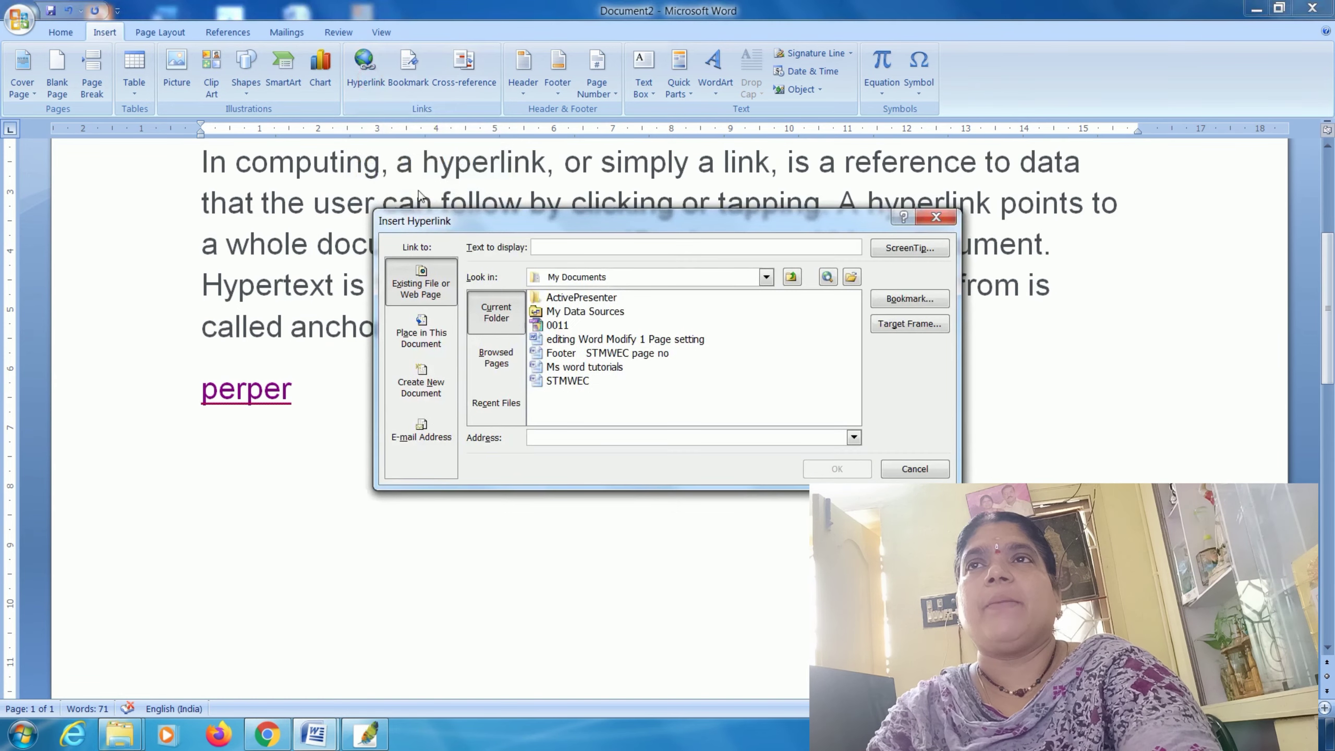
pyautogui.click(565, 367)
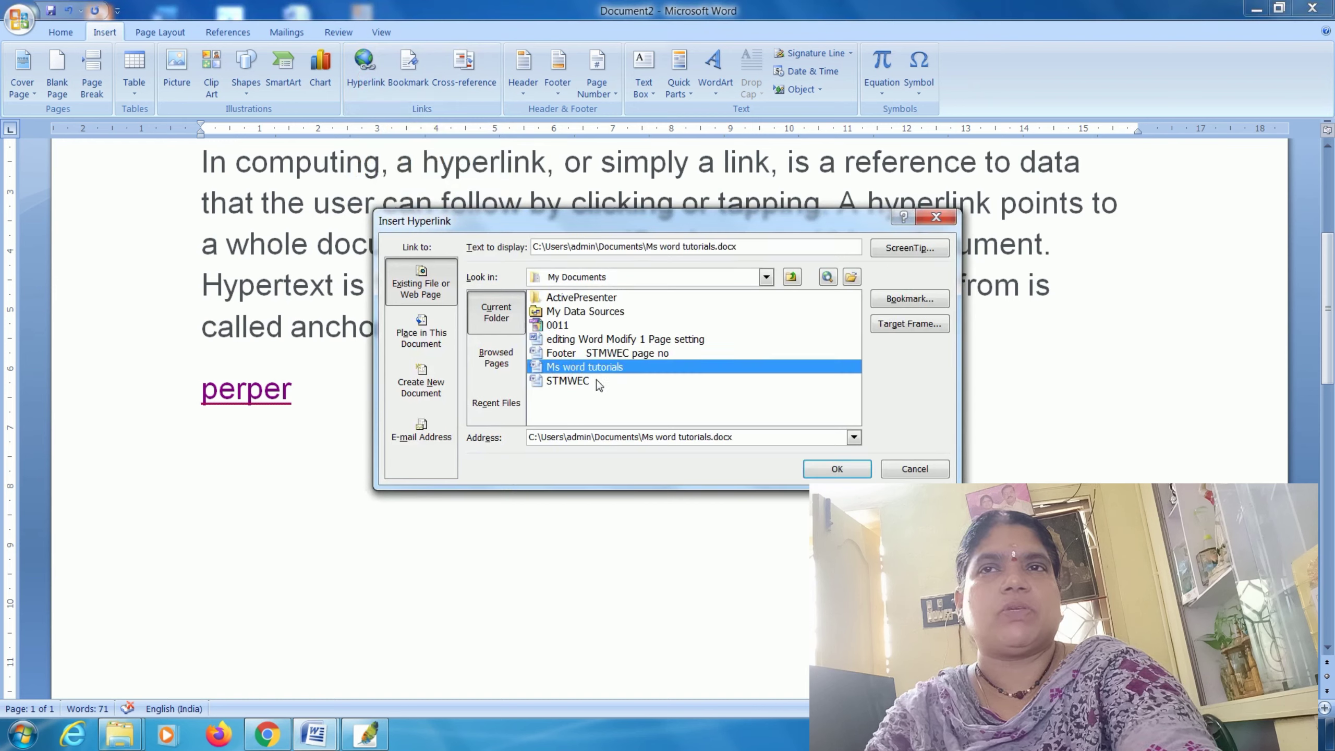
pyautogui.click(837, 468)
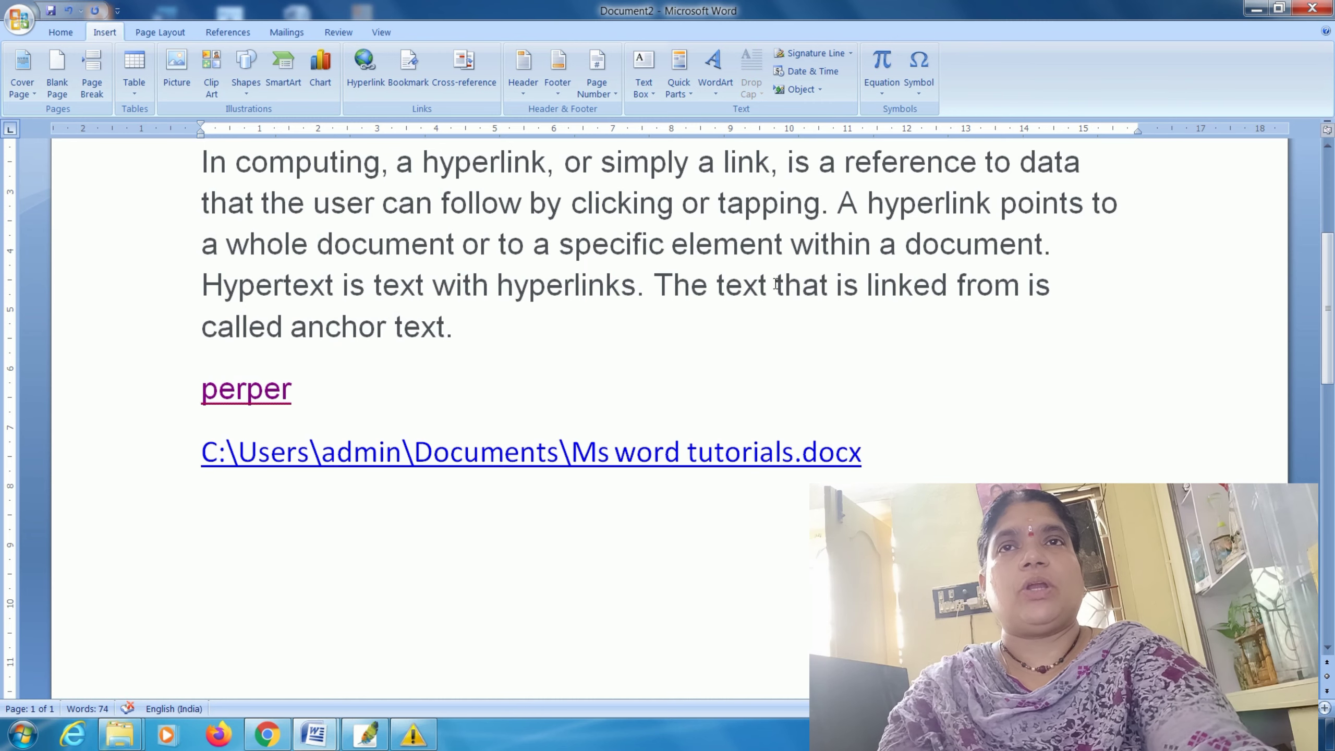
# Open Ms word tutorials through its file-path link, then return to Document2 and minimise Word.
pyautogui.moveTo(777, 284); pyautogui.dragTo(828, 287)
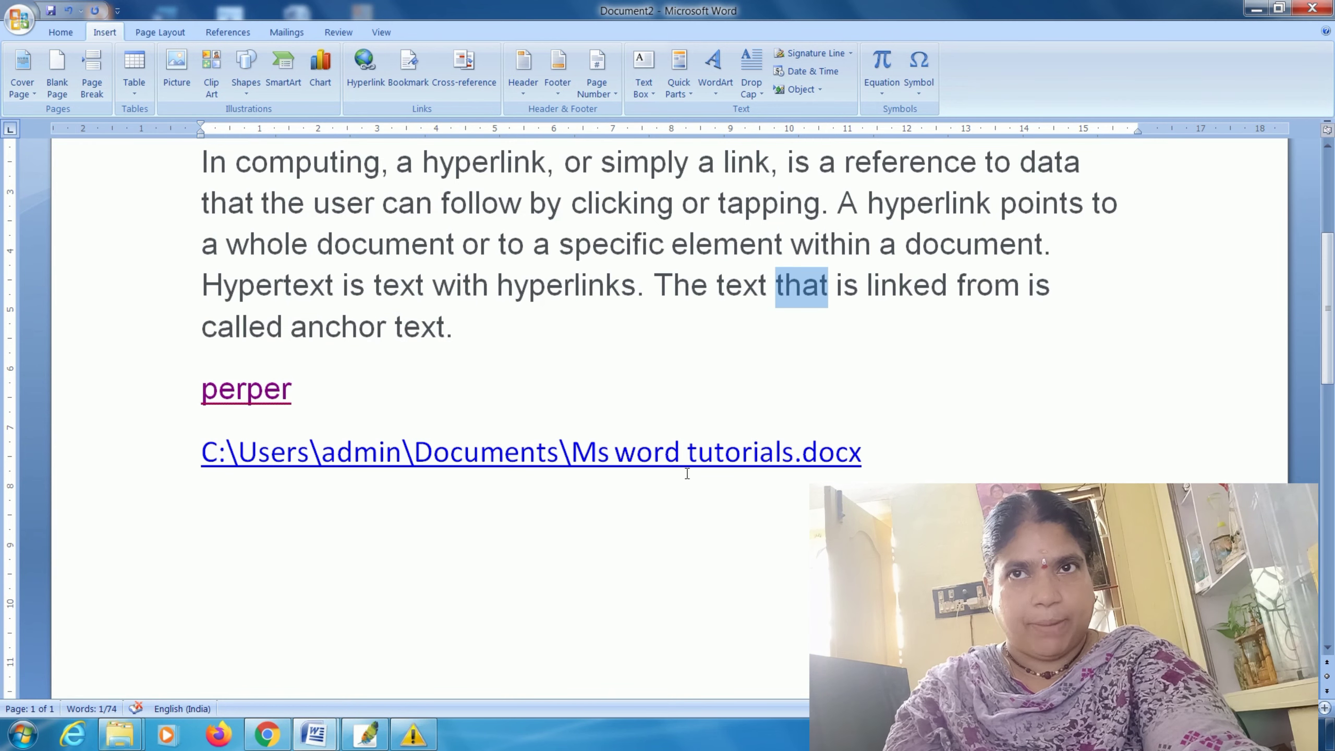
pyautogui.keyDown('ctrl'); pyautogui.click(484, 455); pyautogui.keyUp('ctrl')
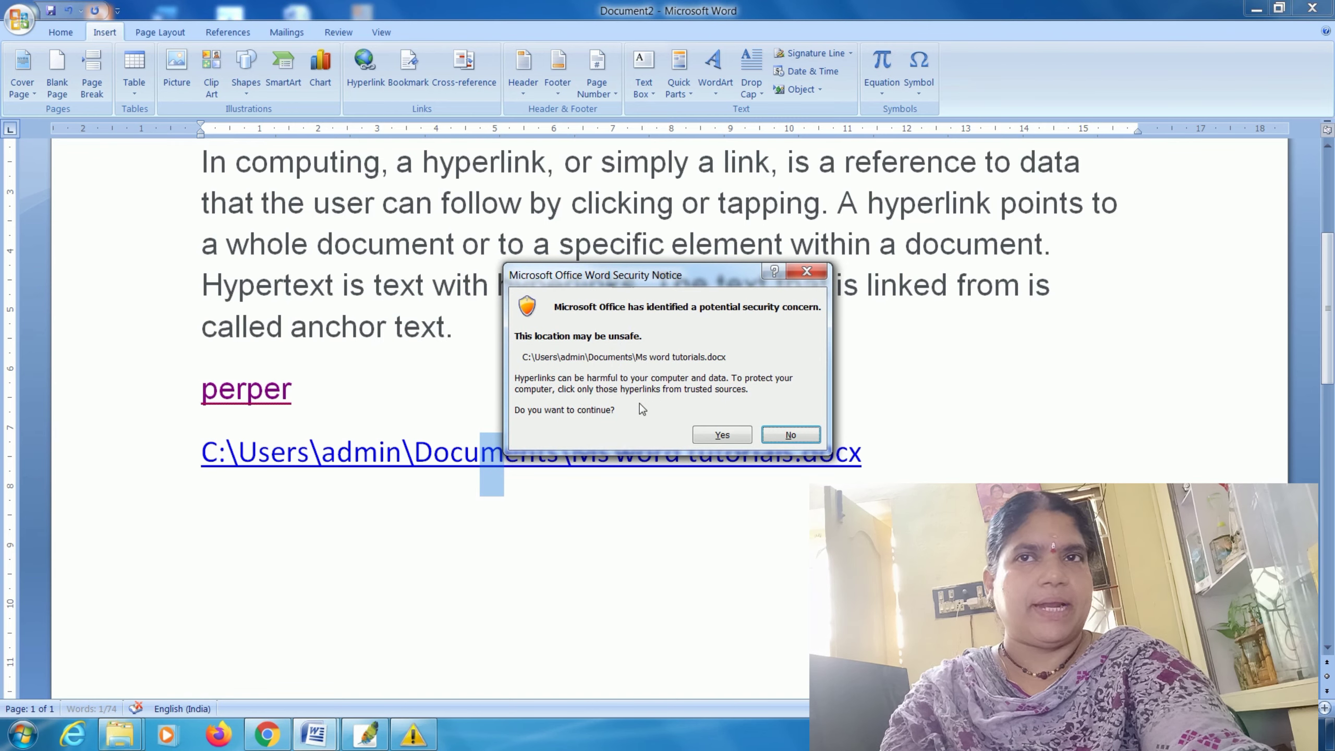
pyautogui.click(731, 437)
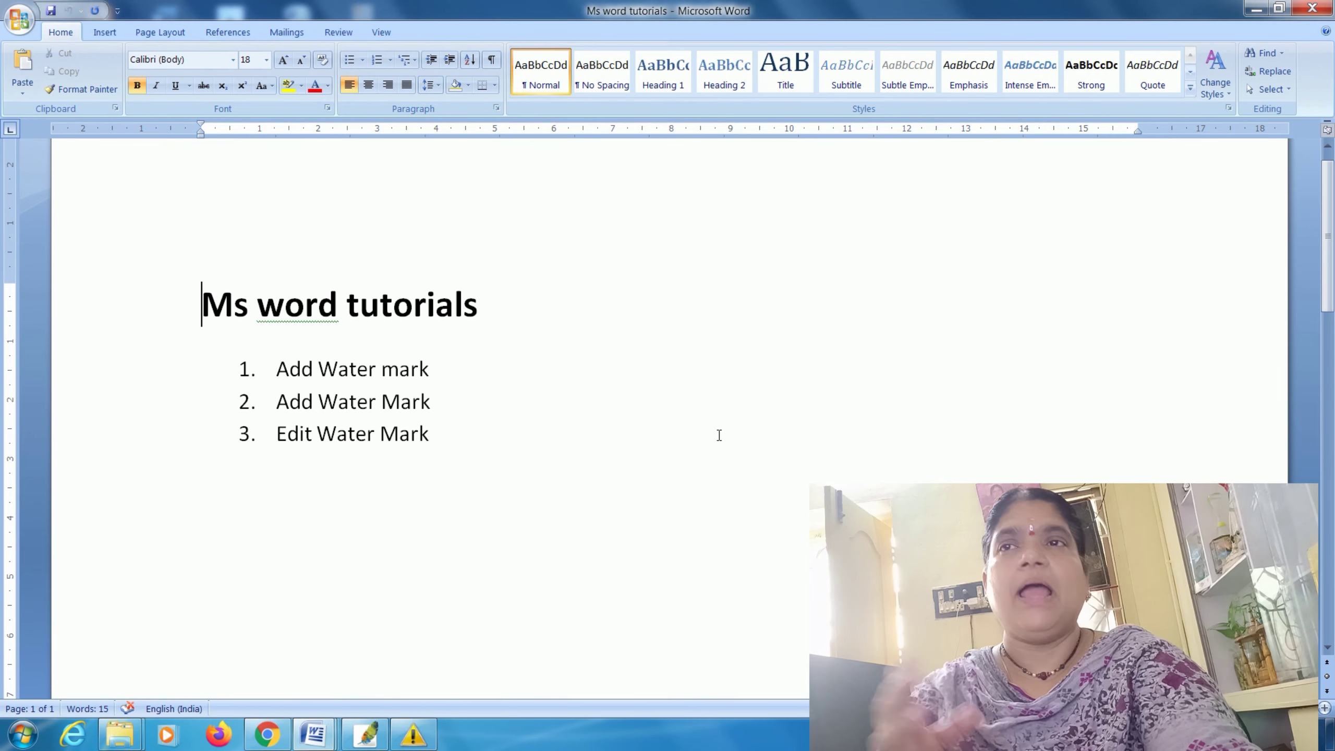
pyautogui.hotkey('alt', 'Tab')
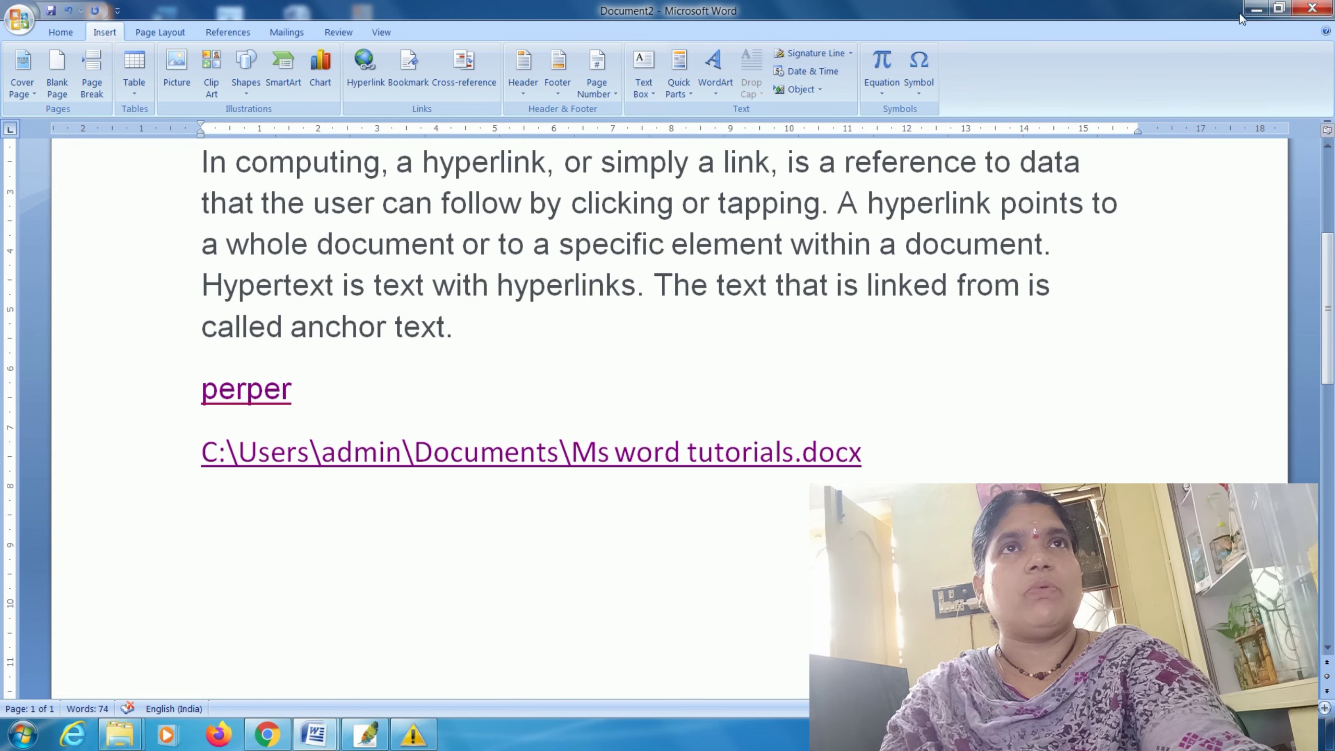
pyautogui.click(1256, 9)
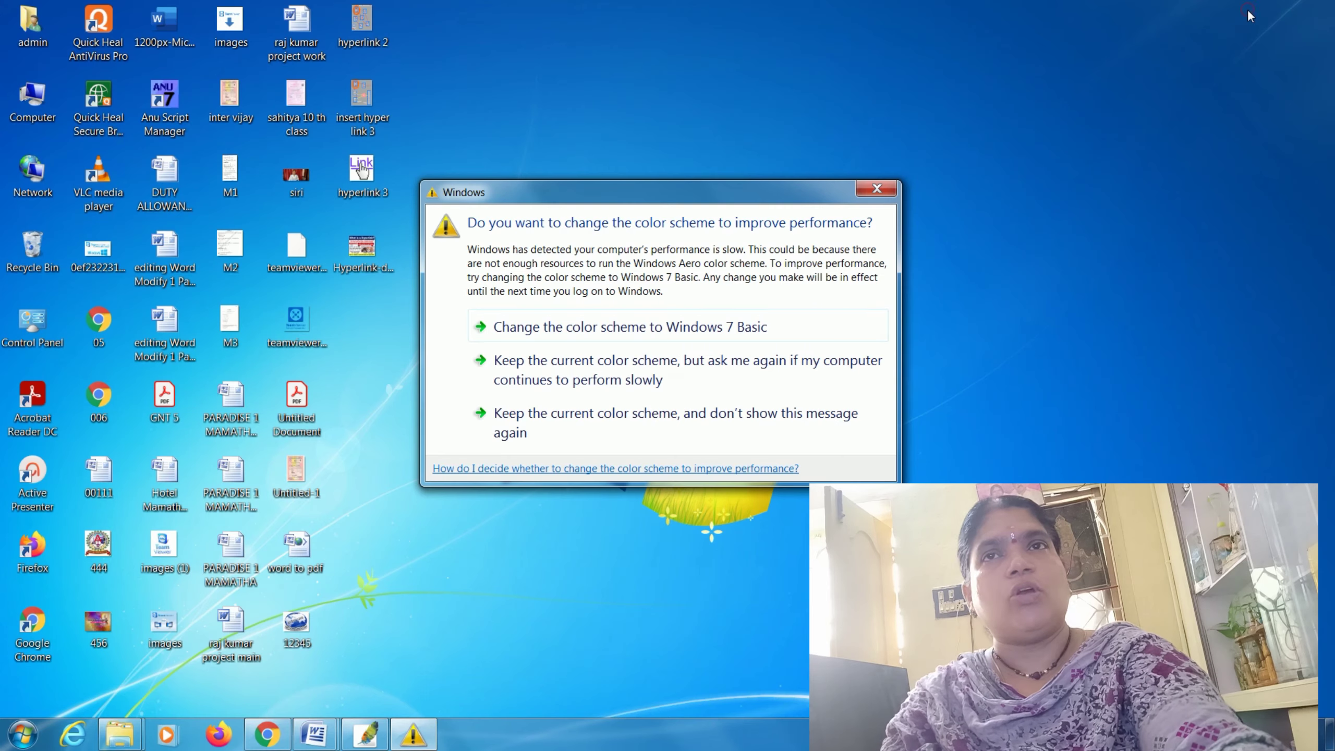
# Dismiss the colour-scheme prompt and open a new blank tab in Chrome.
pyautogui.click(876, 191)
pyautogui.click(267, 736)
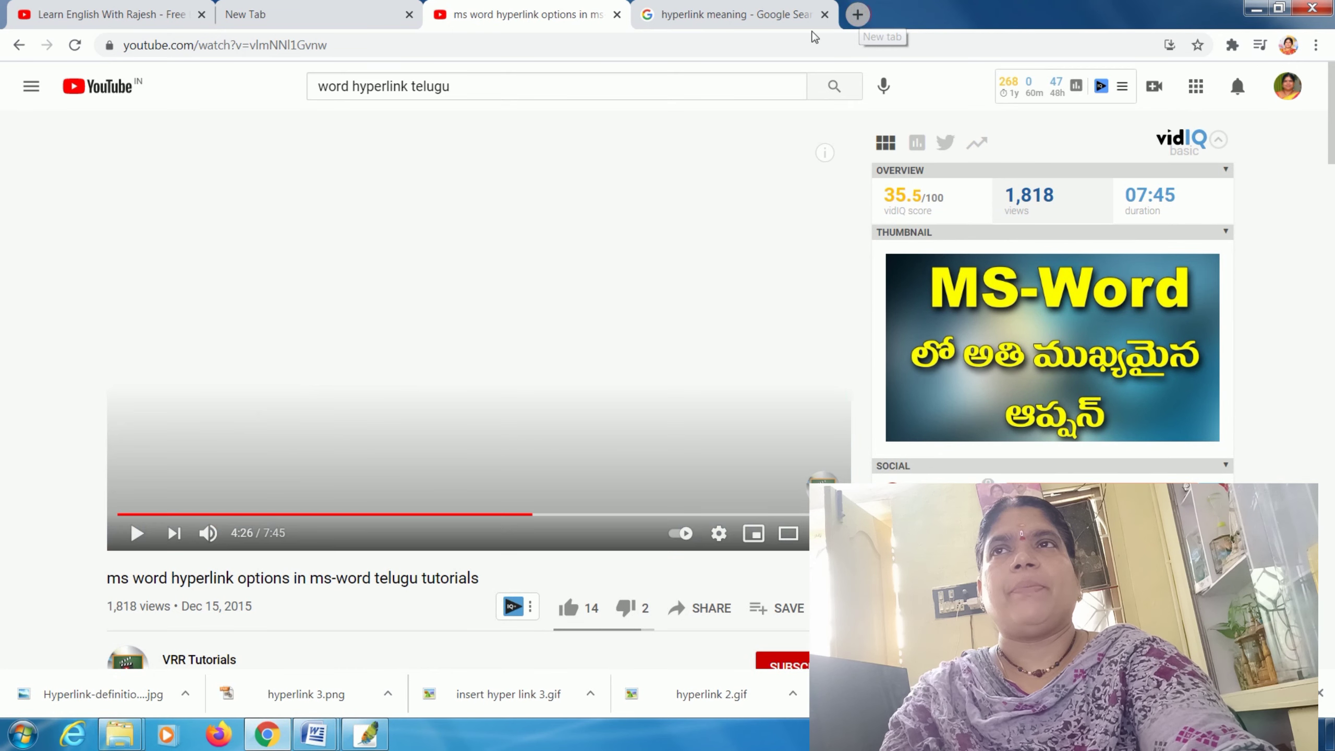
pyautogui.hotkey('ctrl', 't')
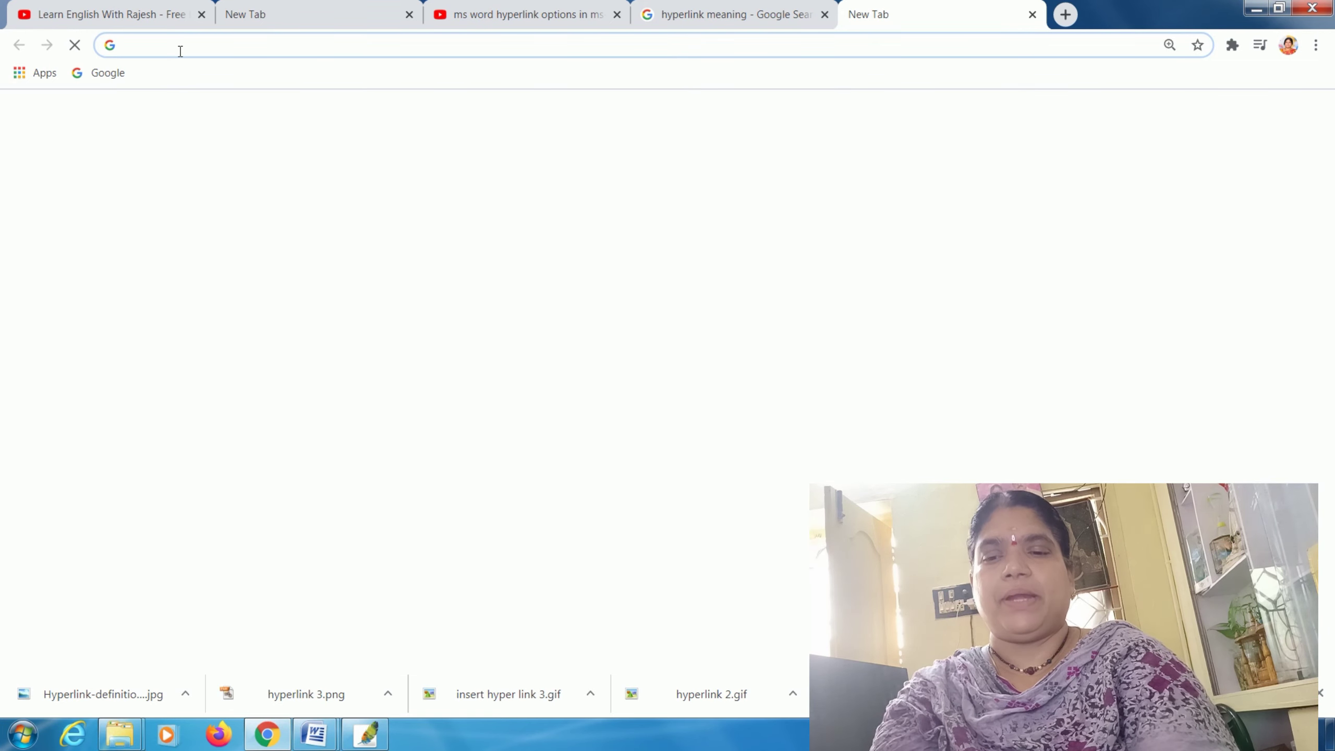
# Search Google for 'what is hyperlink wikipedia' from the new tab's address bar.
pyautogui.write('what is hyperlink')
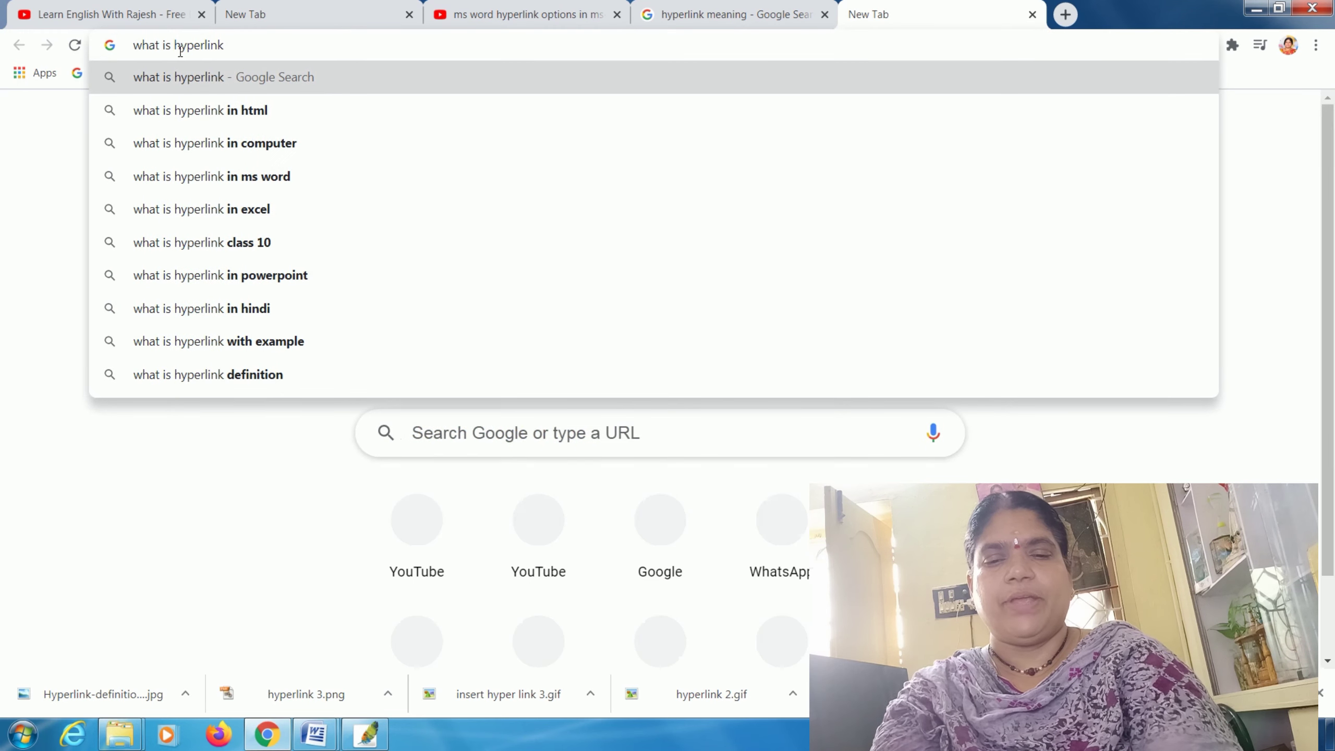
pyautogui.write(' wikipedi')
pyautogui.press('Return')
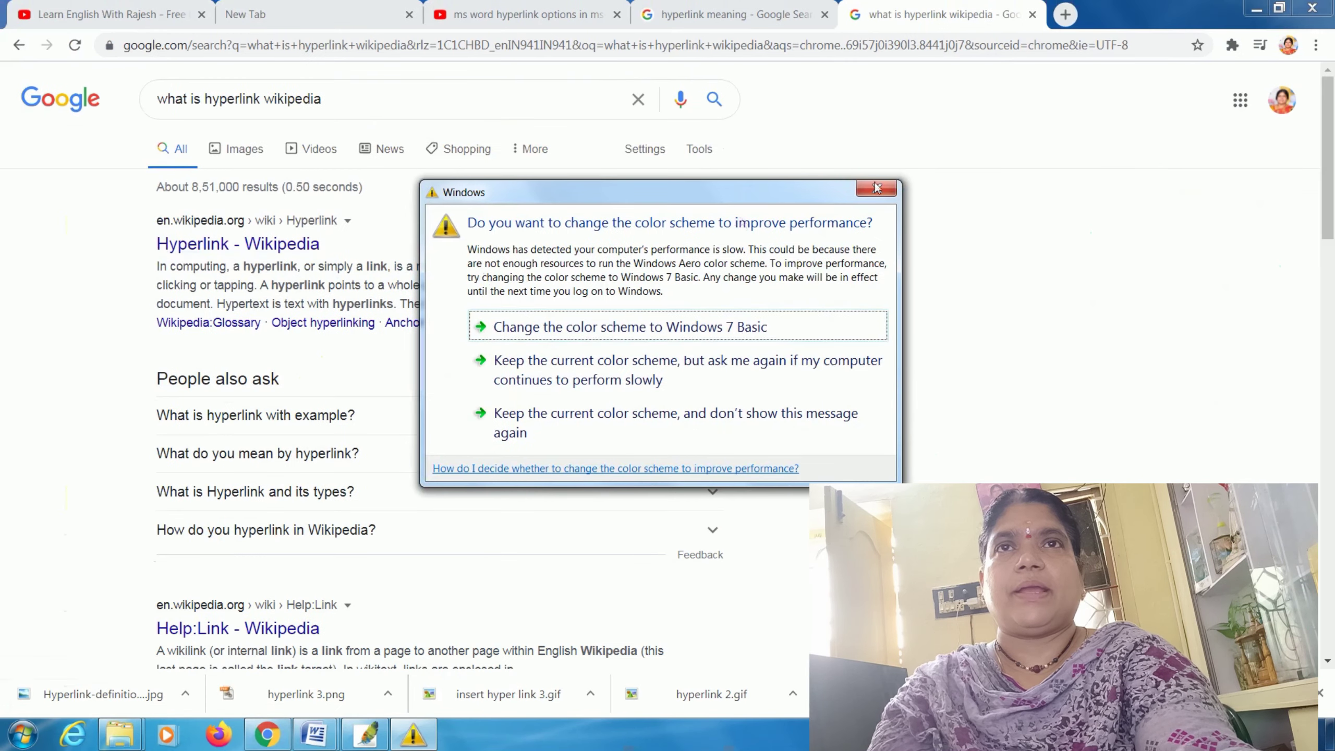
# Dismiss the colour-scheme warning and open the 'Hyperlink – Wikipedia' search result.
pyautogui.click(876, 188)
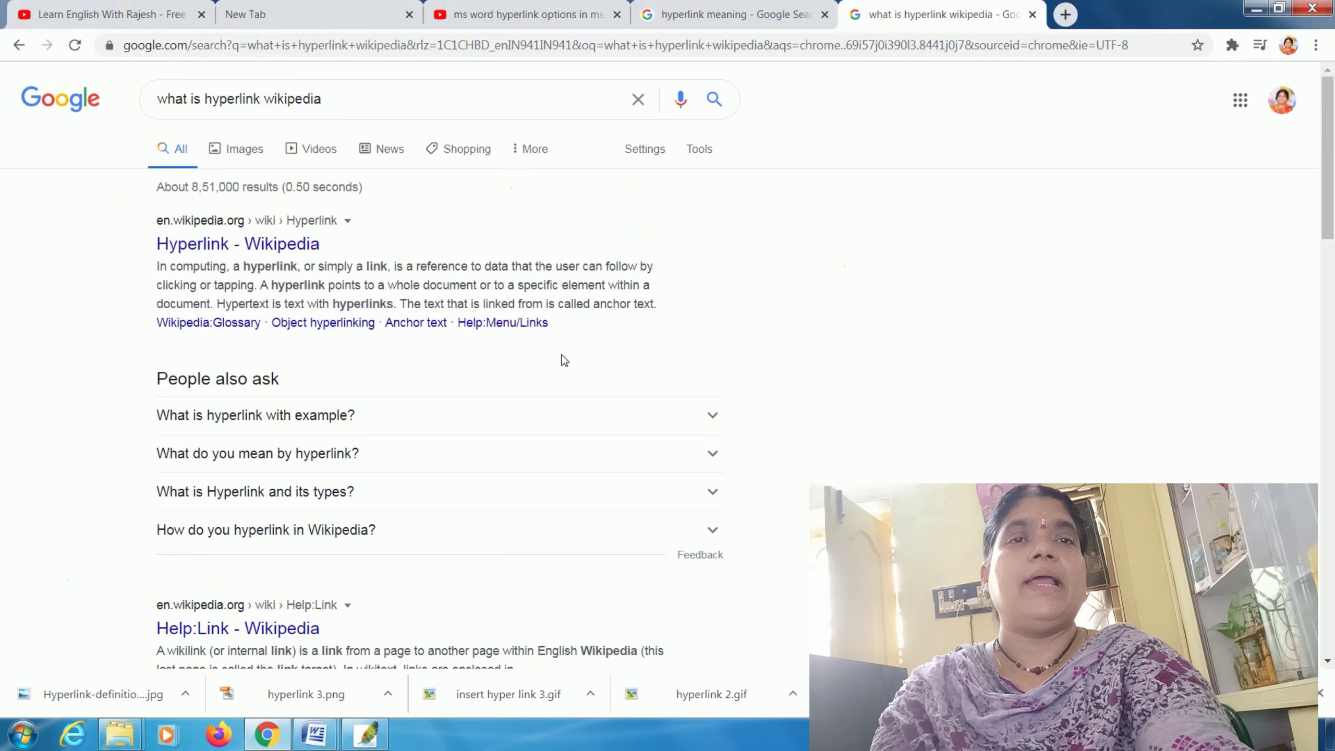
pyautogui.click(211, 246)
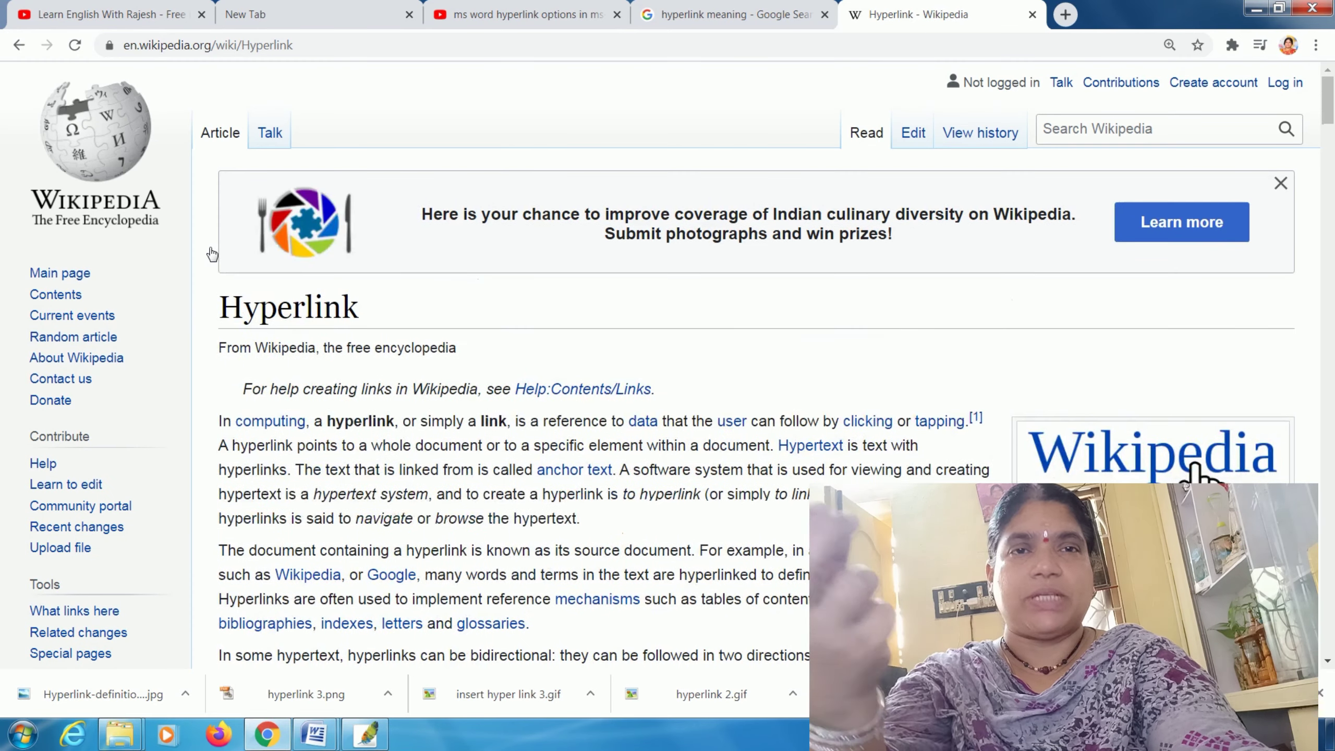
pyautogui.scroll(-5, 211, 254)
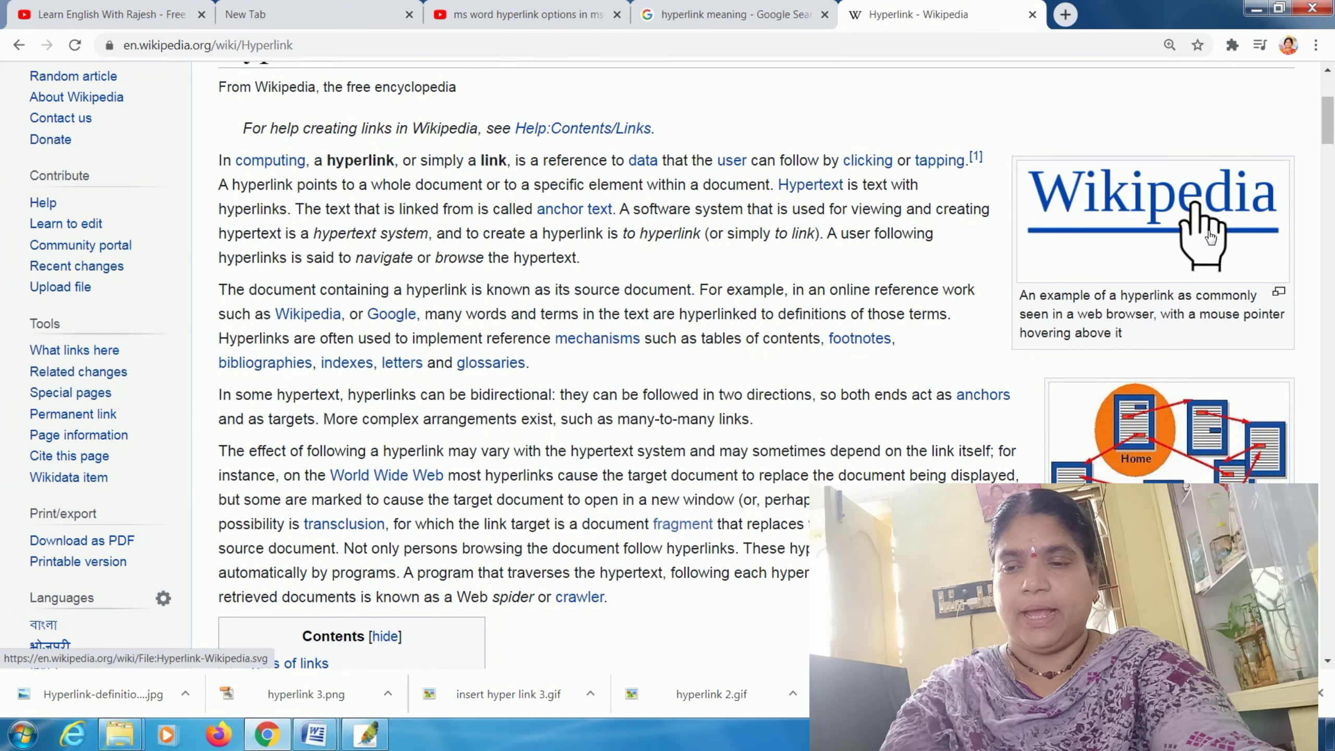
# Dismiss the colour-scheme warning and middle-click 'computing' to open that article in a new tab.
pyautogui.scroll(2, 268, 258)
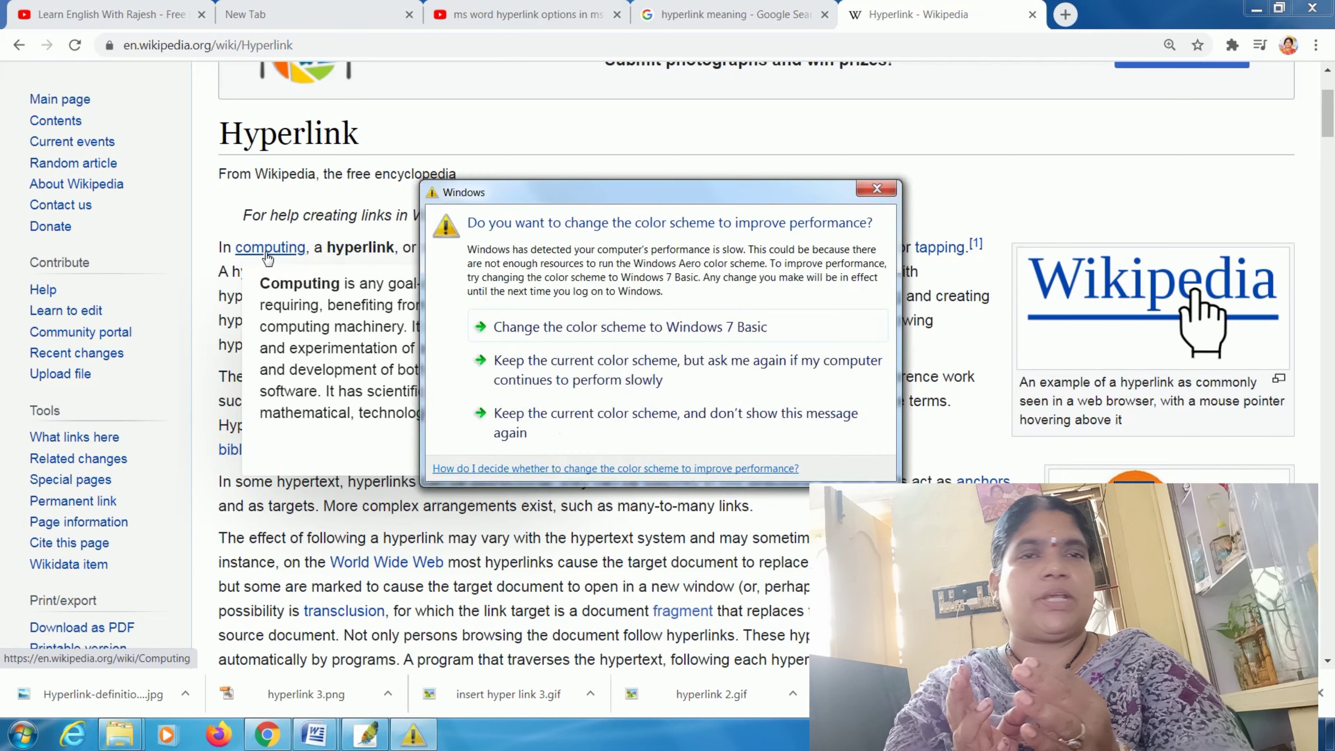
pyautogui.moveTo(270, 247)
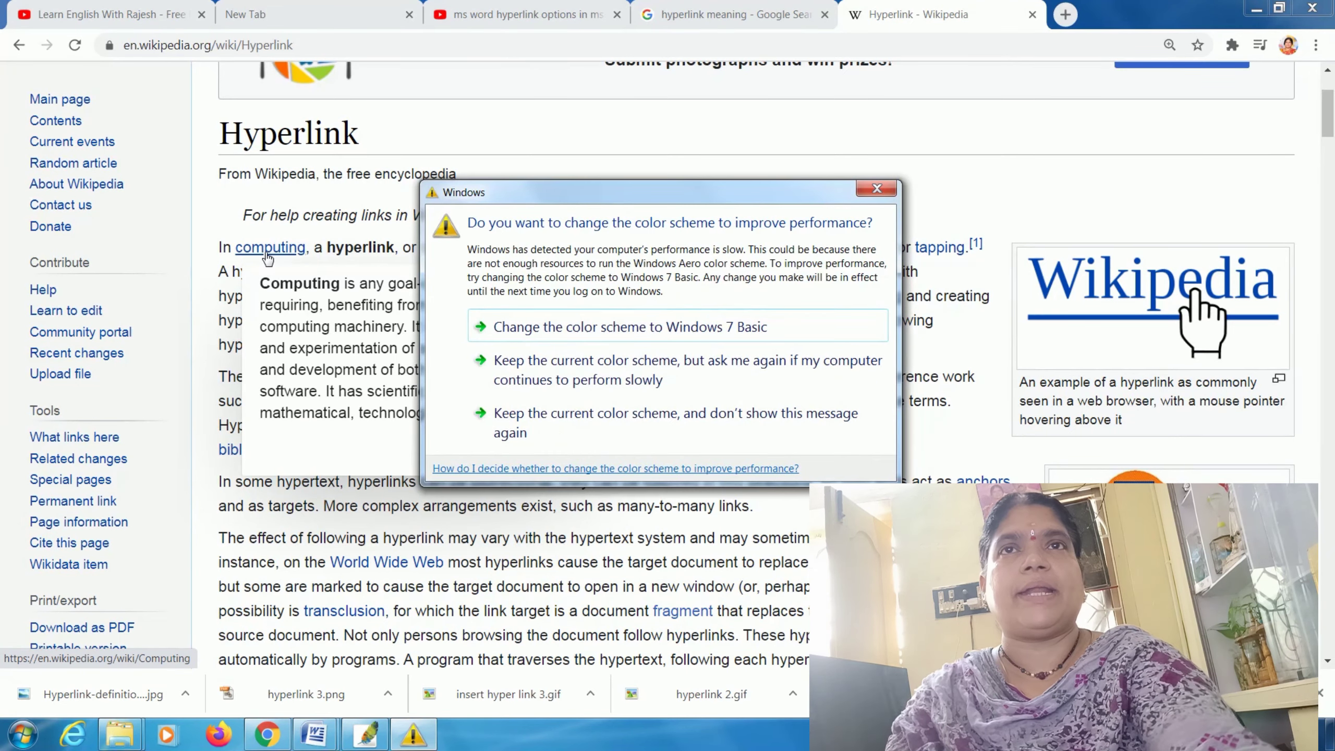
pyautogui.click(876, 188)
pyautogui.middleClick(278, 251)
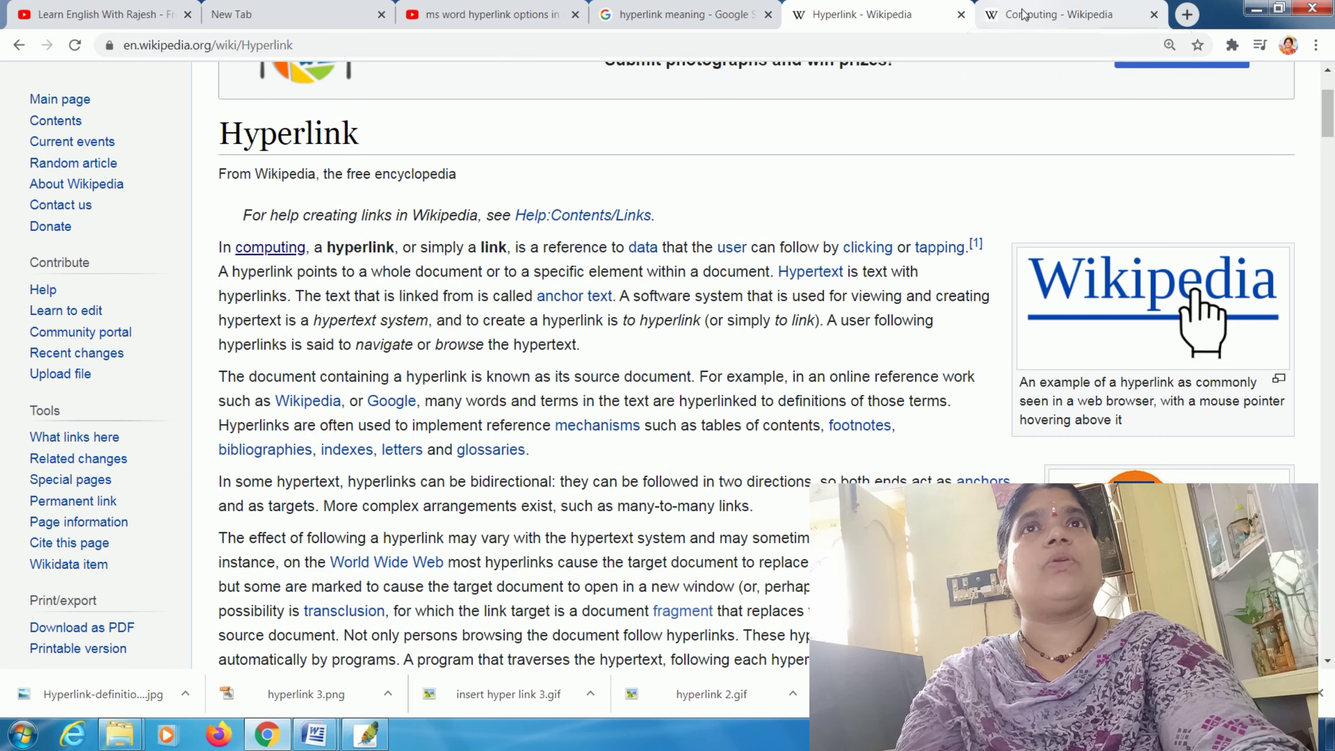
# Switch to the 'Computing – Wikipedia' tab and scroll down to its hardware link.
pyautogui.click(1021, 14)
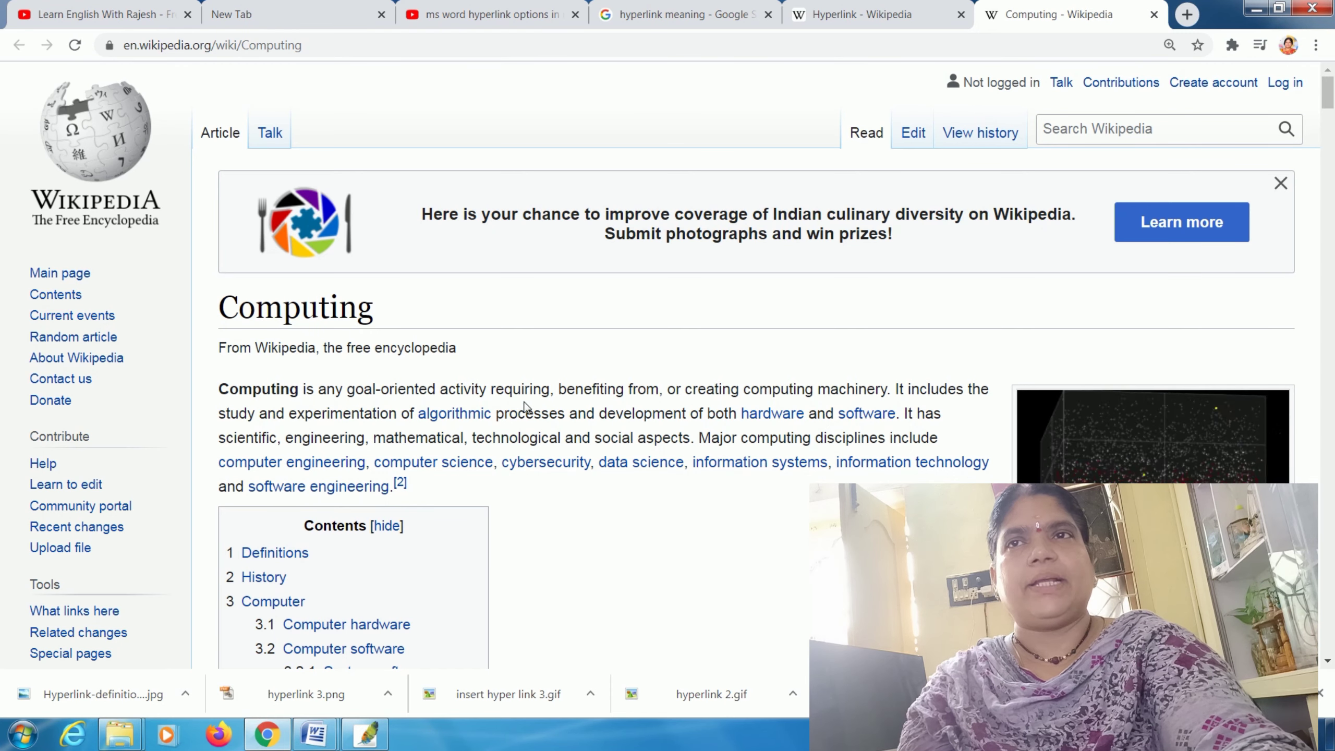
pyautogui.scroll(-1, 601, 408)
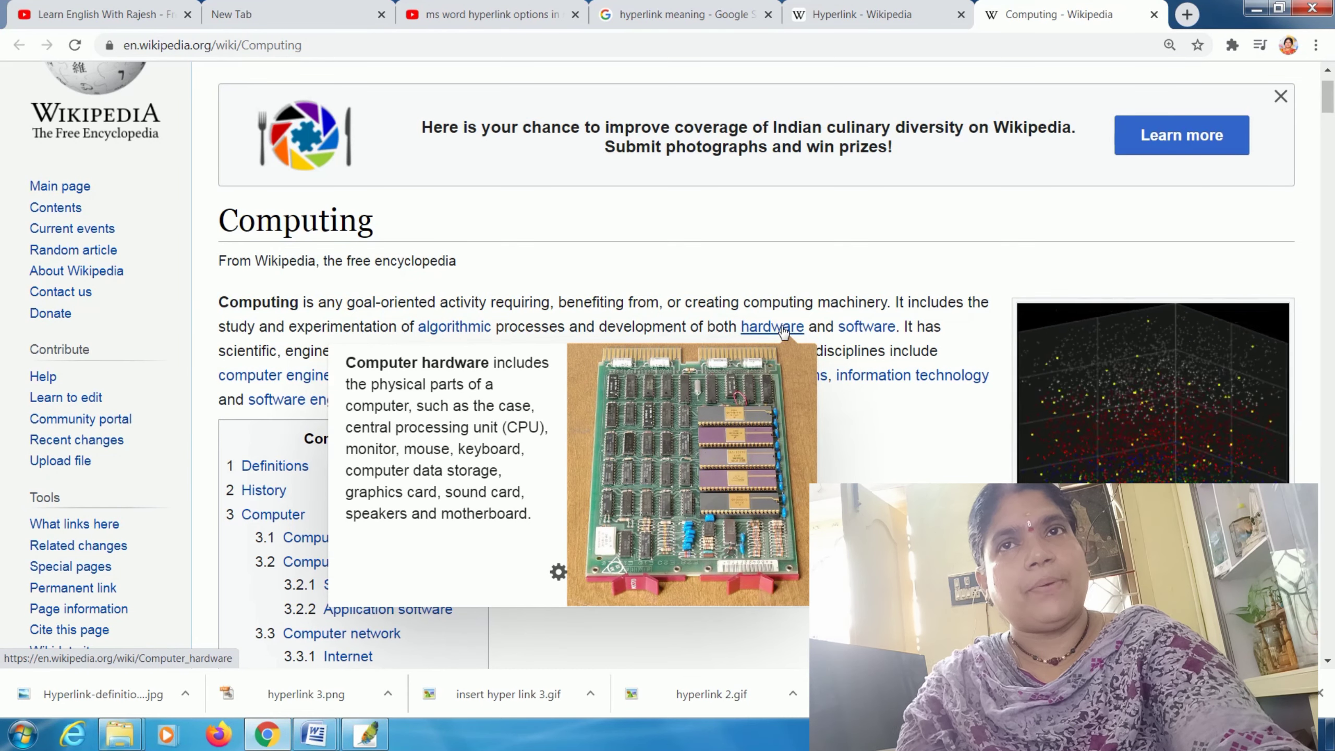
# Follow the 'hardware' link in the Computing article to the Computer hardware article.
pyautogui.click(783, 329)
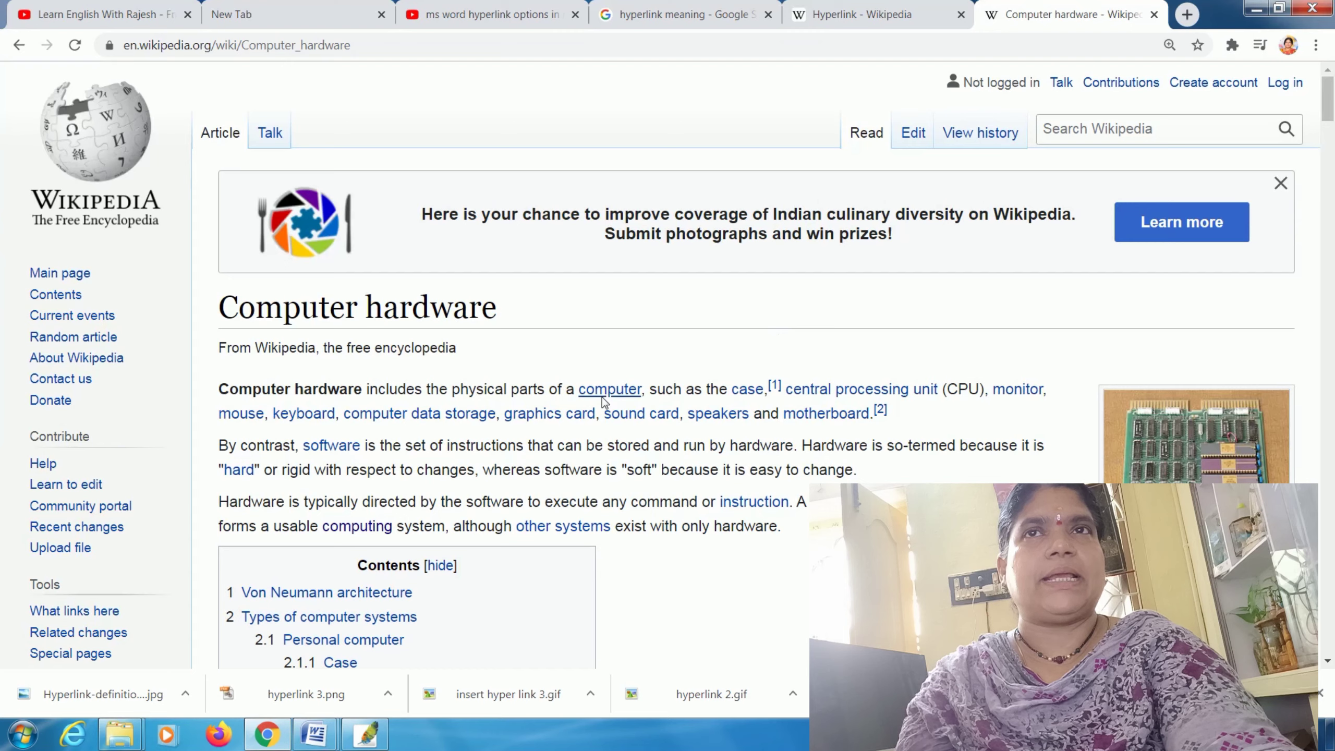
pyautogui.moveTo(610, 389)
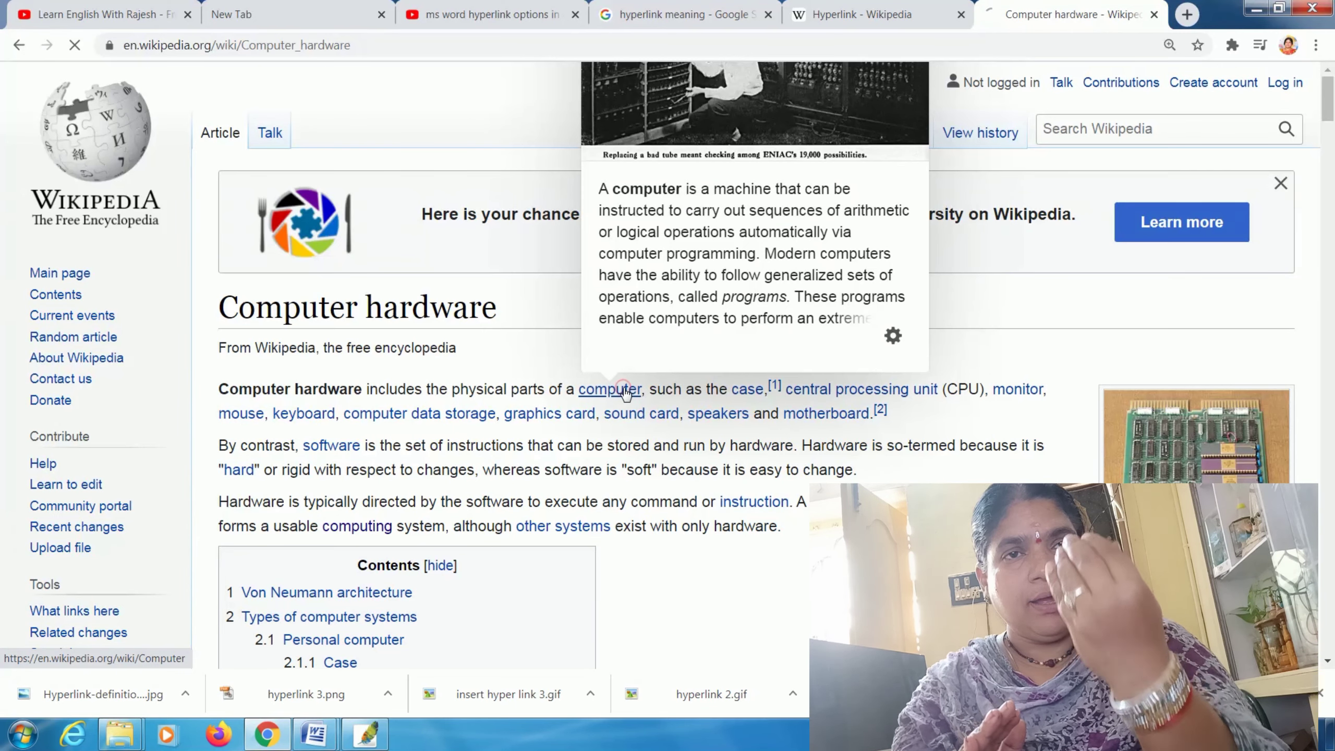
# Open Wikipedia's Computer article, then switch back to the Word document Document2.
pyautogui.click(621, 394)
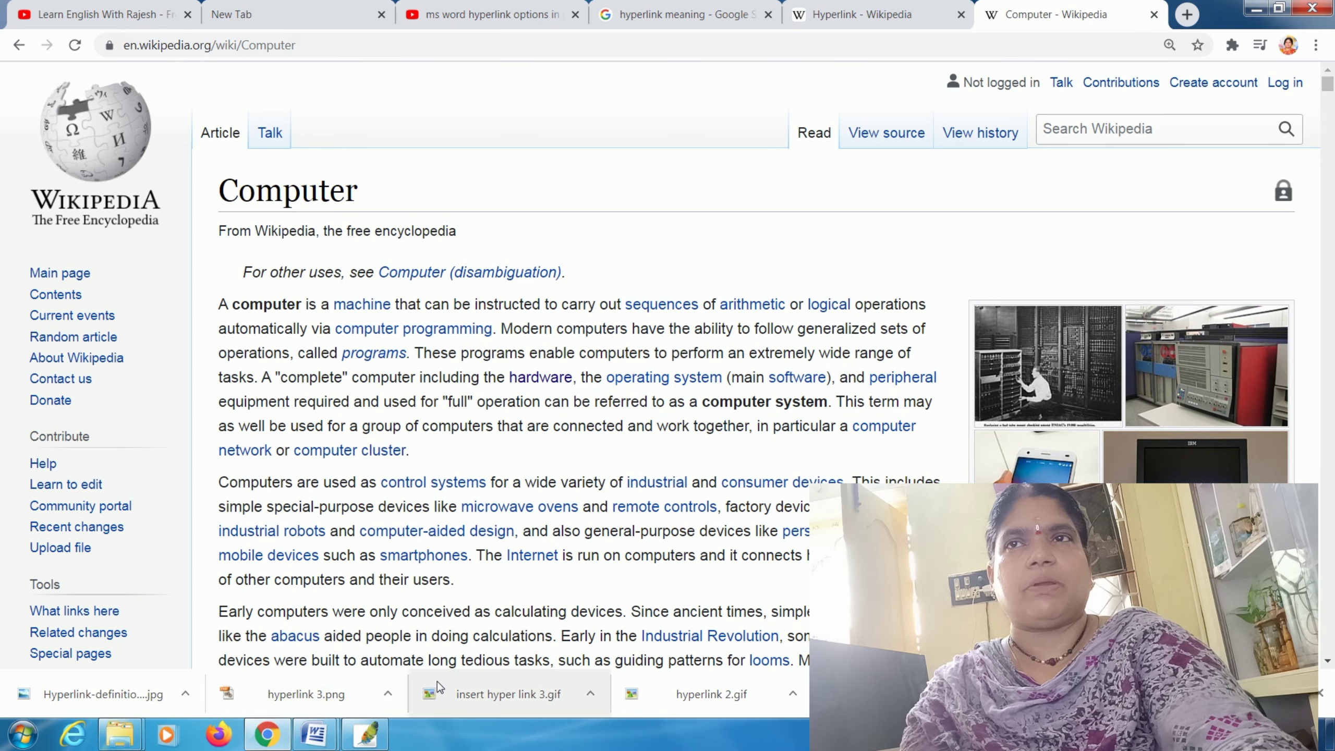
pyautogui.click(315, 738)
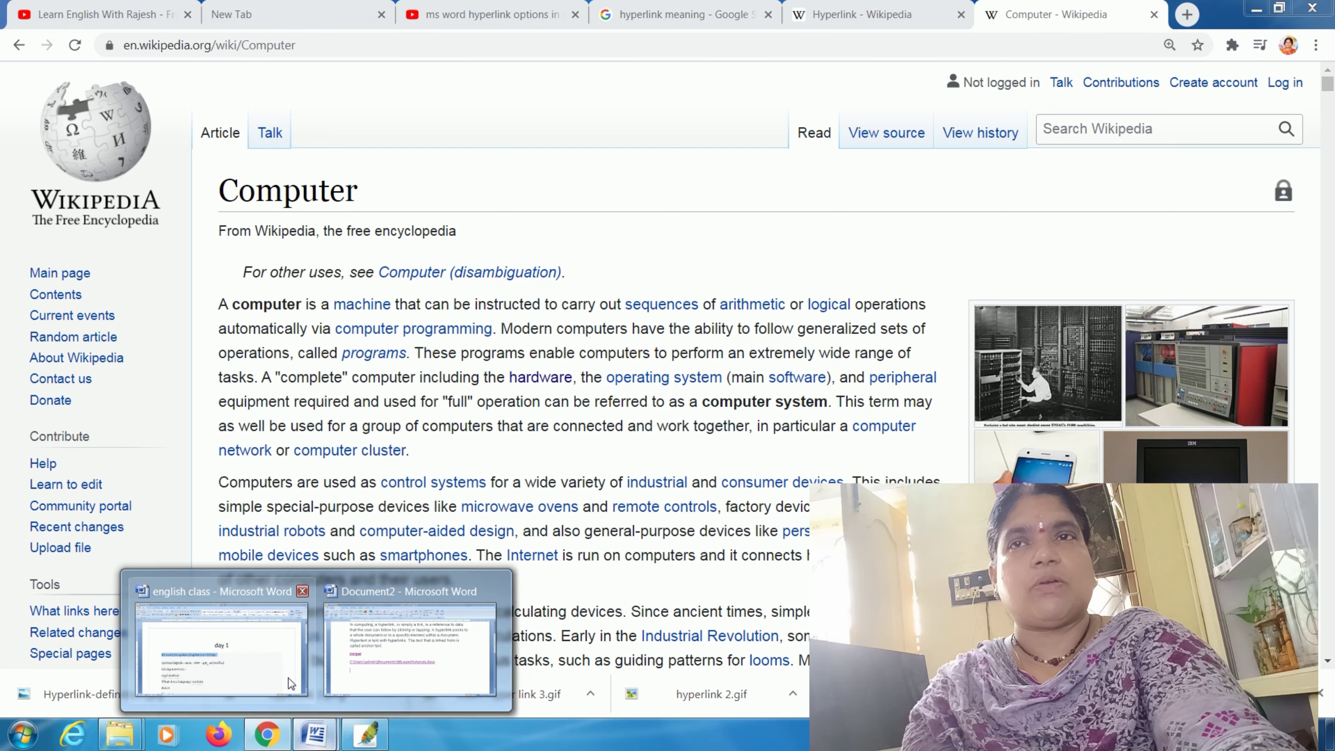
pyautogui.click(353, 695)
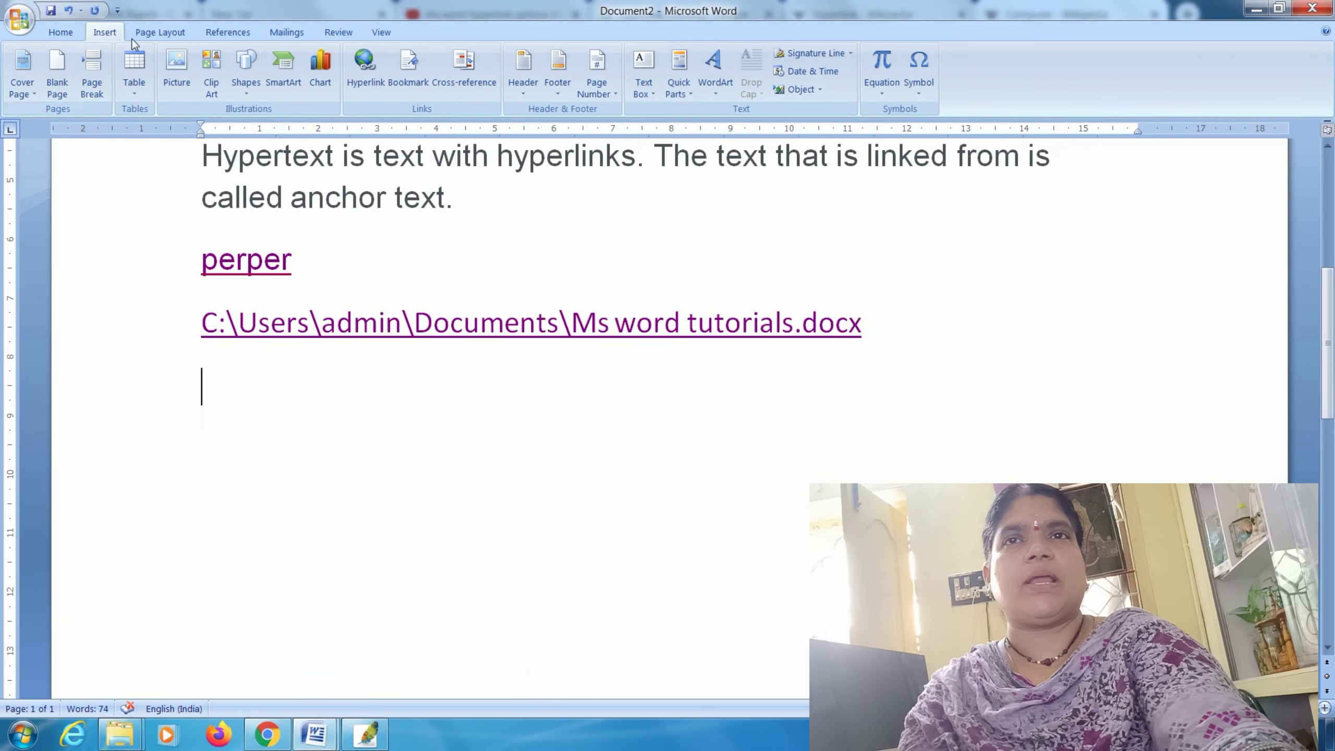
# Insert a 6 by 6 table below the file-path link.
pyautogui.click(134, 90)
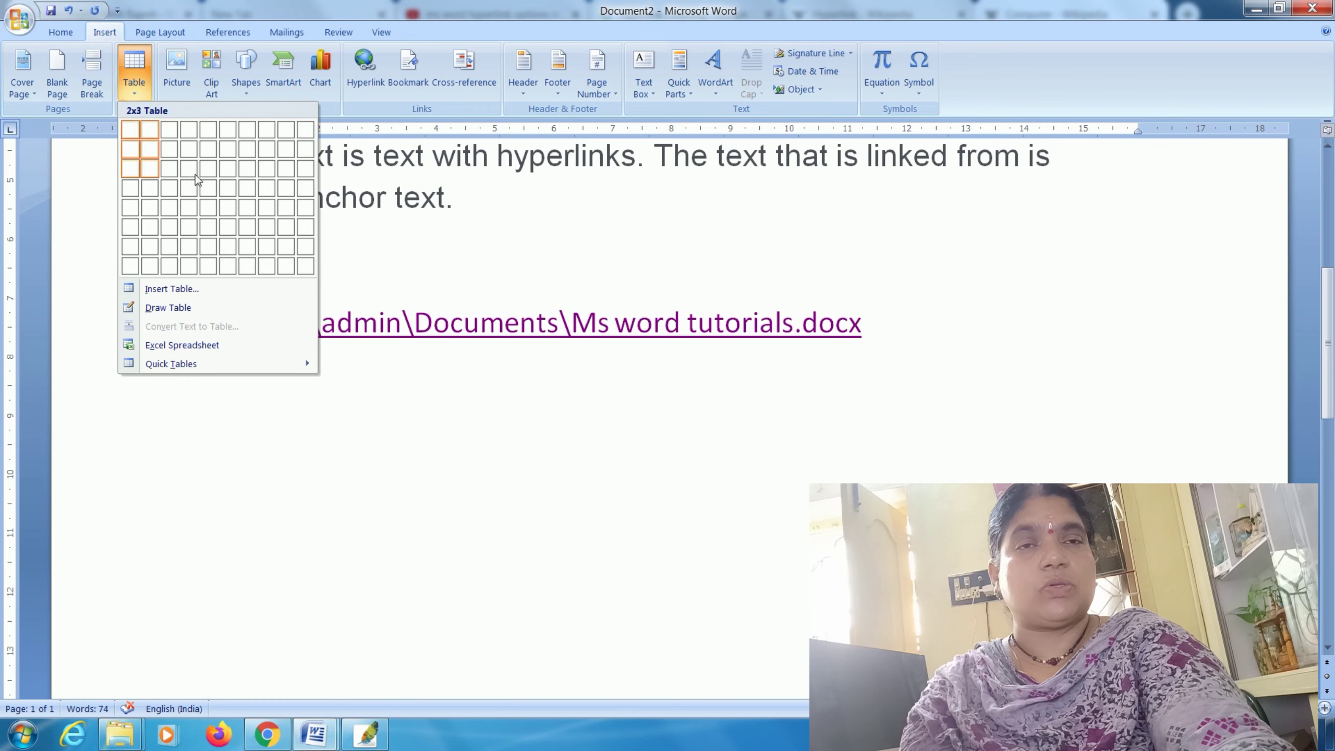
pyautogui.click(231, 226)
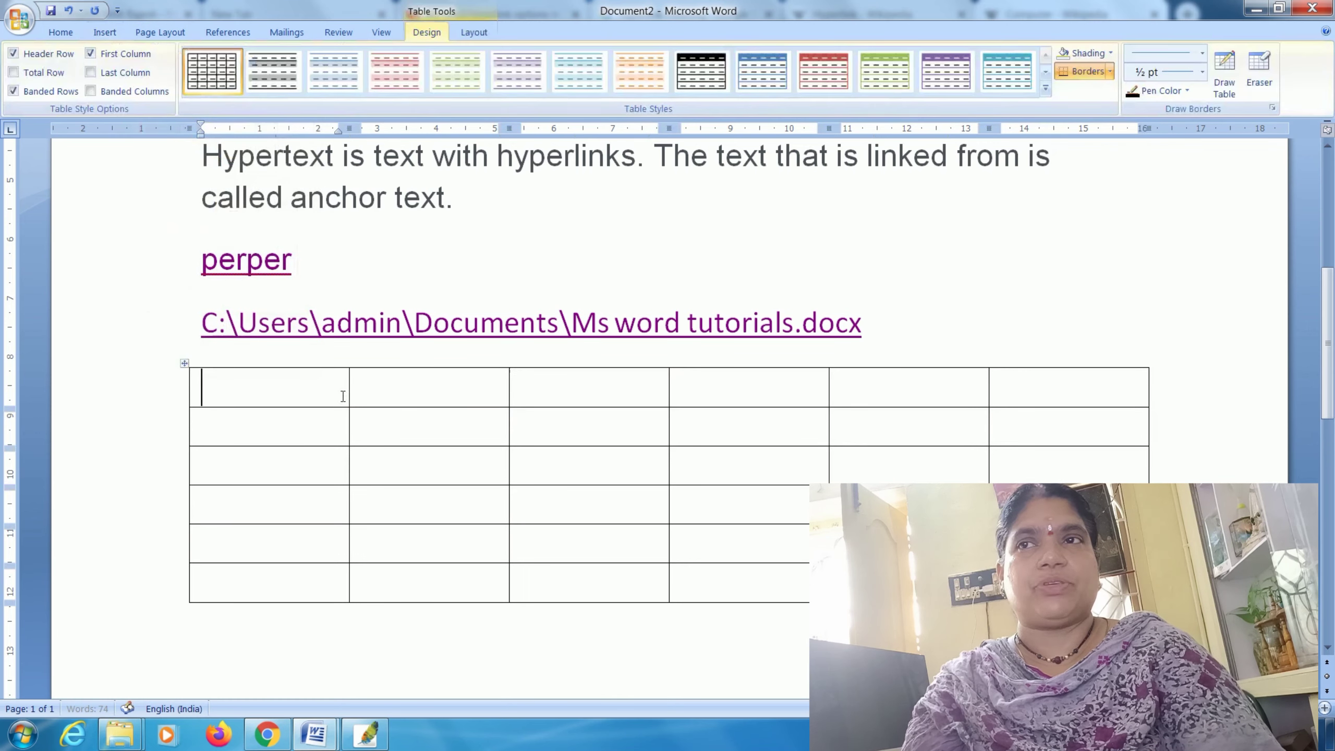
pyautogui.click(274, 428)
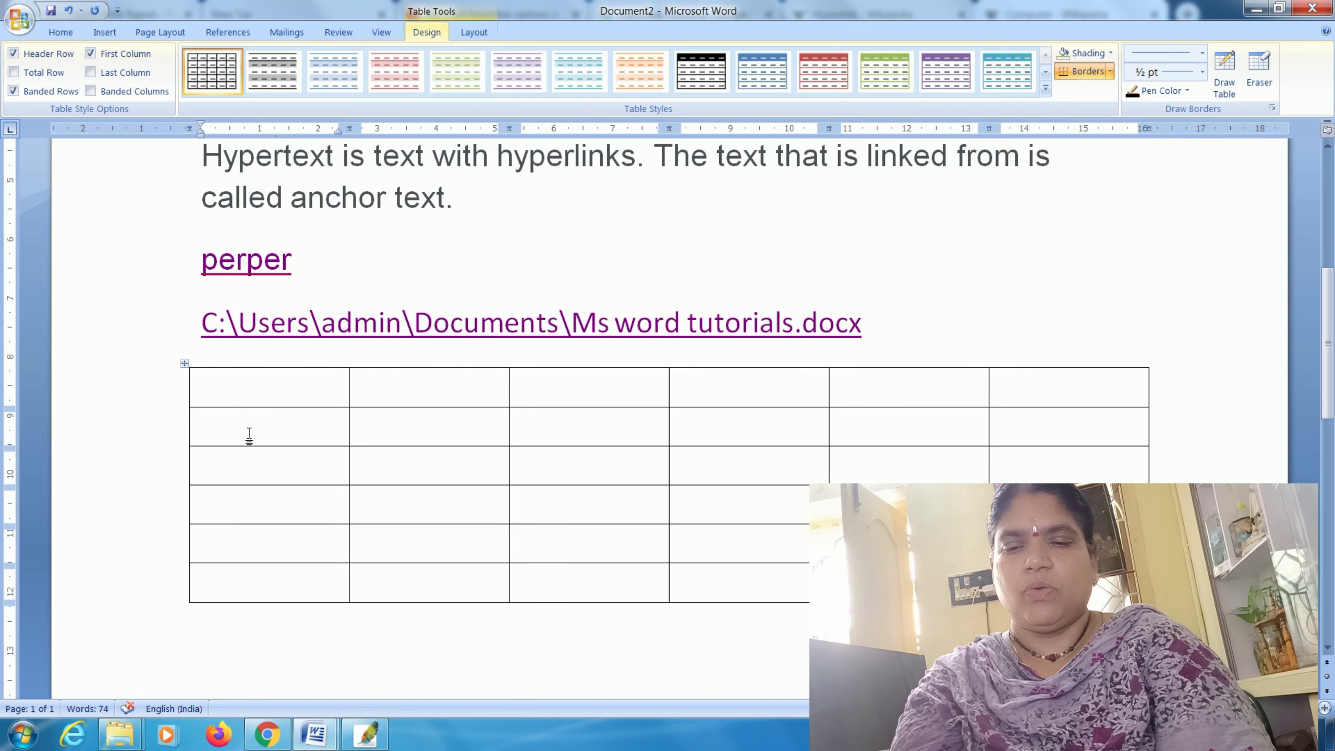
# Type the headings Sno, Name and Fathername in the first three cells and picture in the last.
pyautogui.click(238, 381)
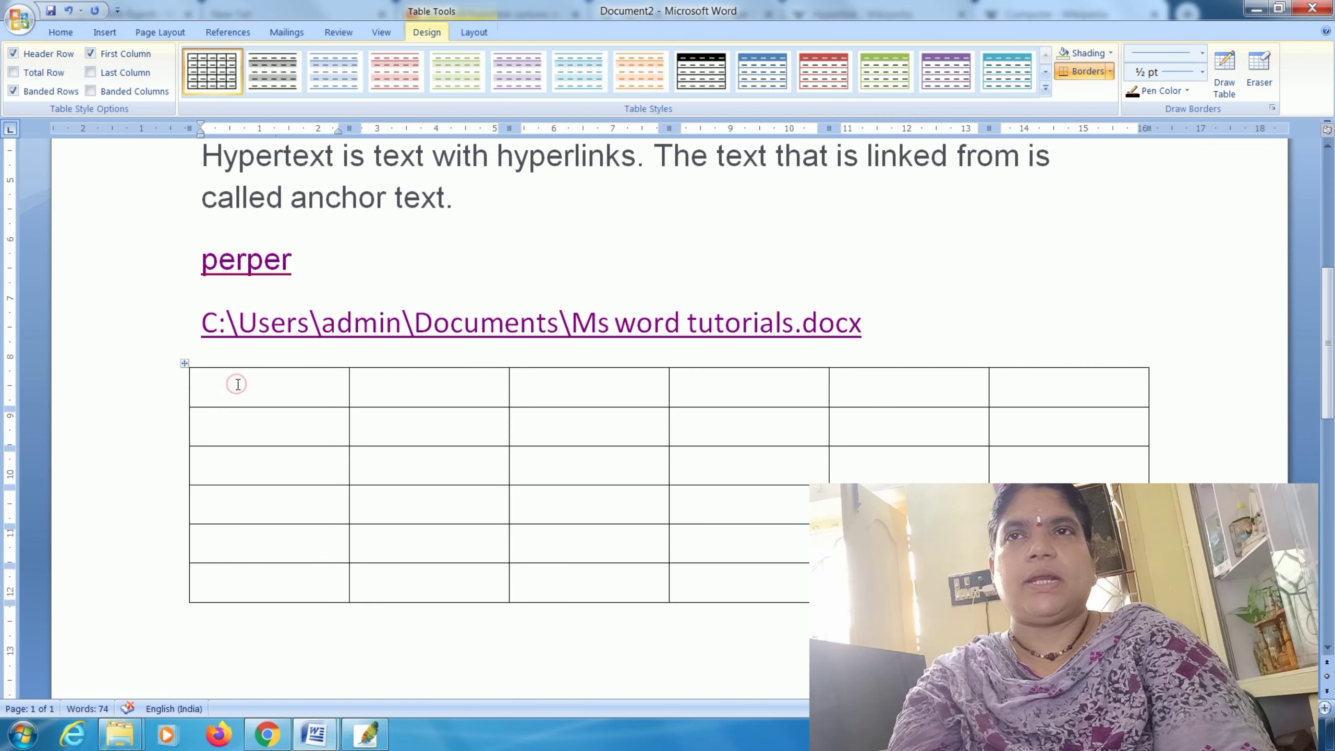
pyautogui.write('sno')
pyautogui.press('Tab')
pyautogui.write('nam')
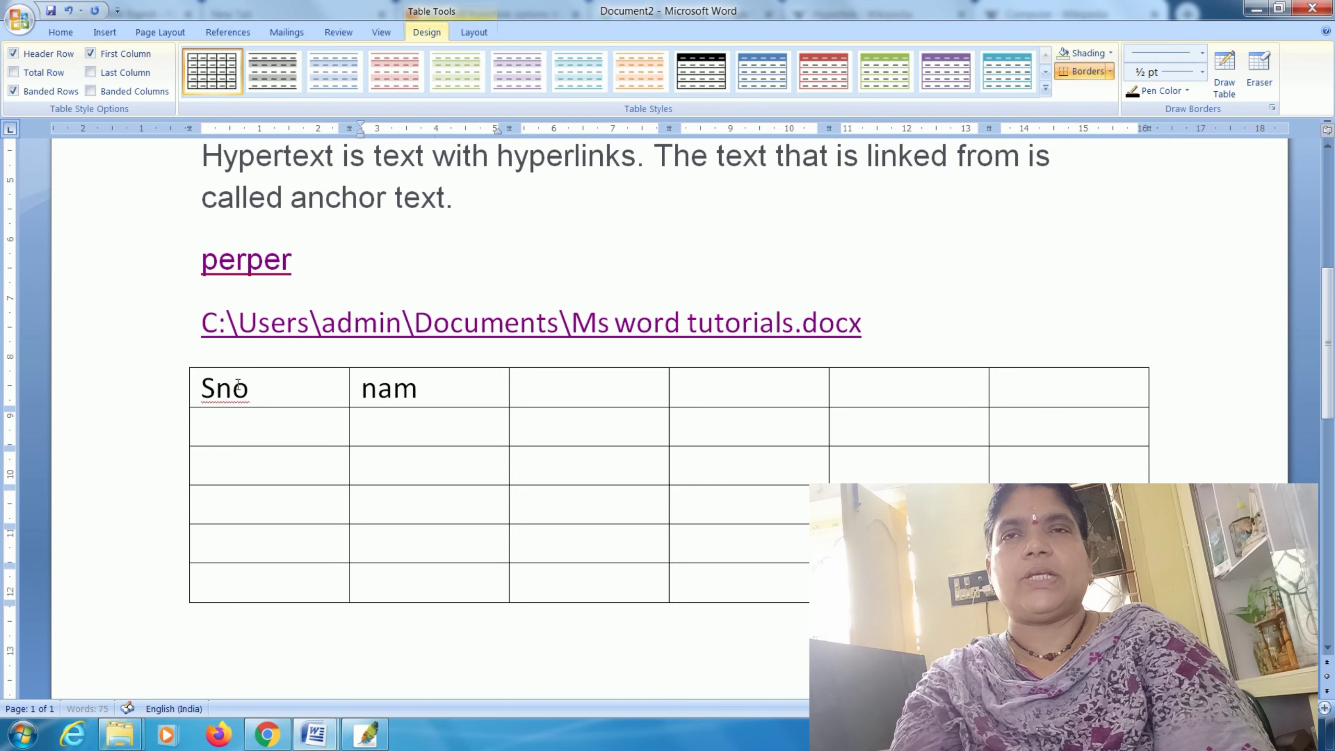
pyautogui.write('e')
pyautogui.press('Tab')
pyautogui.write('father')
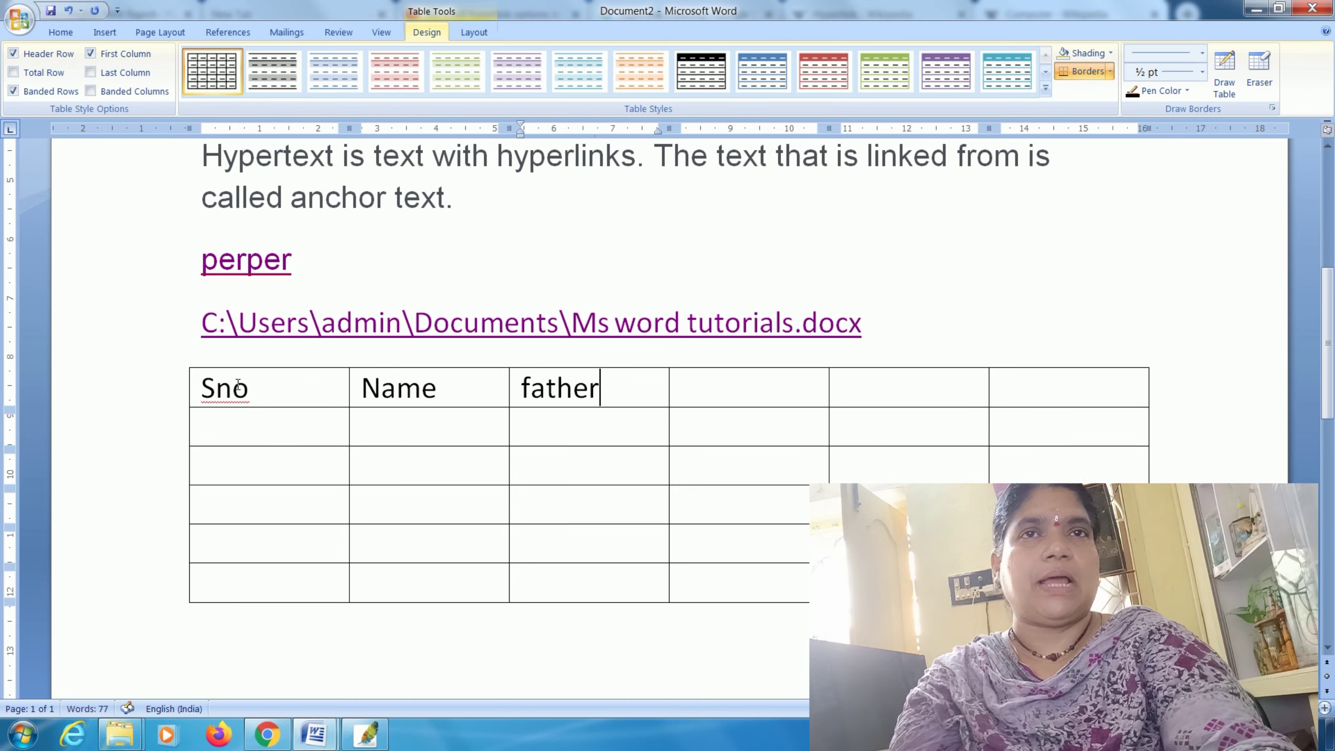
pyautogui.write('name')
pyautogui.press('Tab')
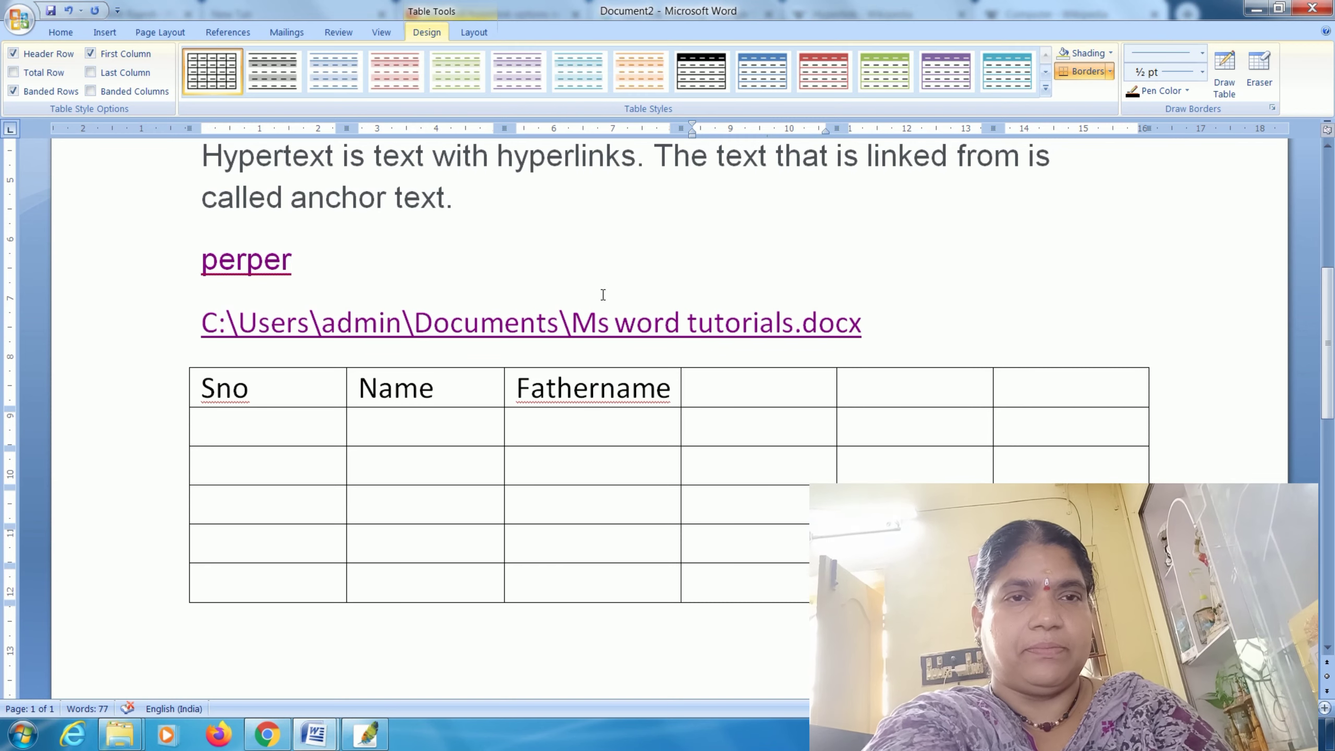
pyautogui.click(1049, 393)
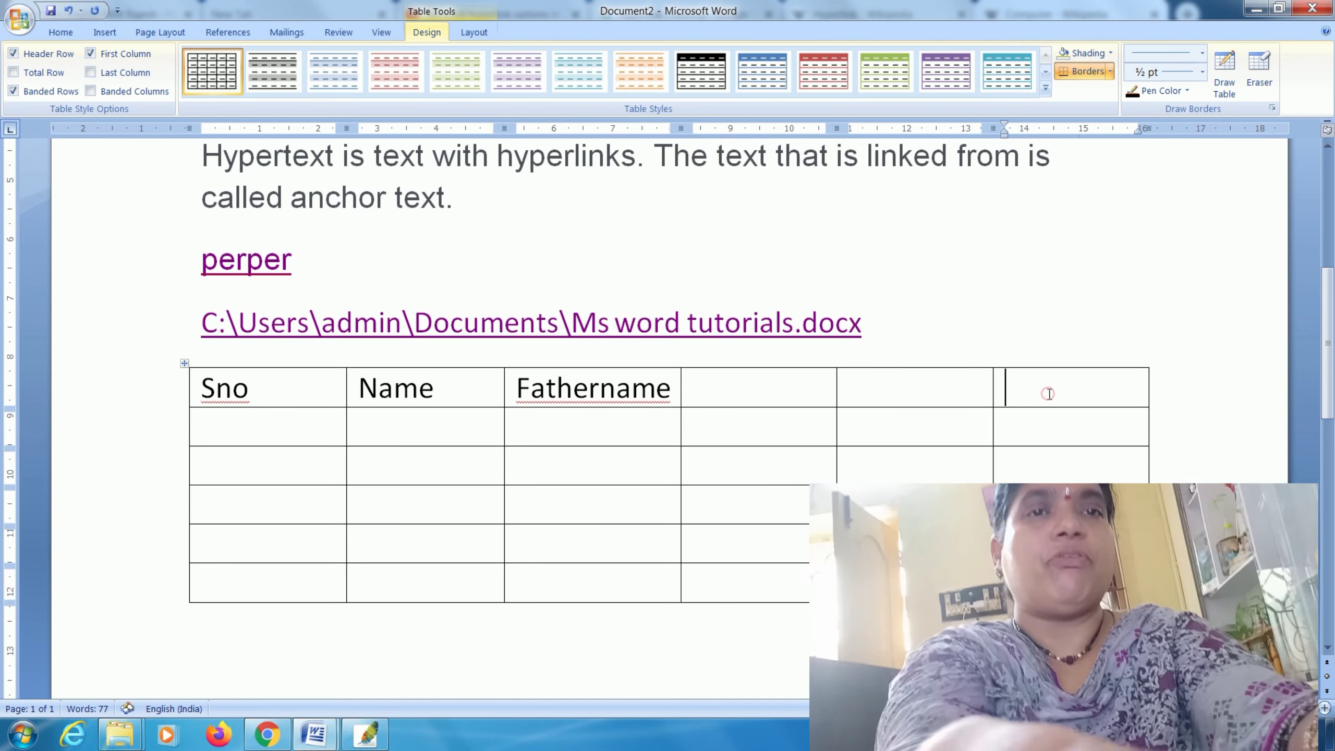
pyautogui.write('pi')
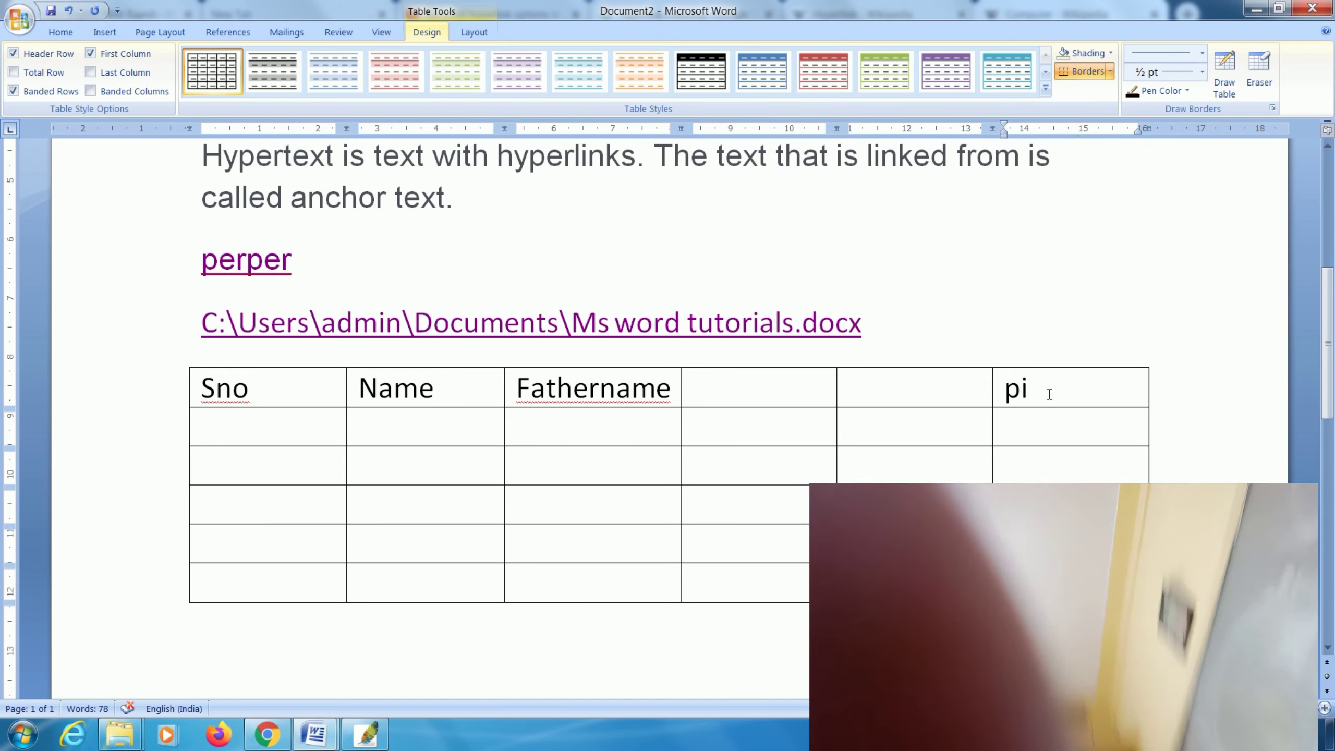
pyautogui.write('ctur')
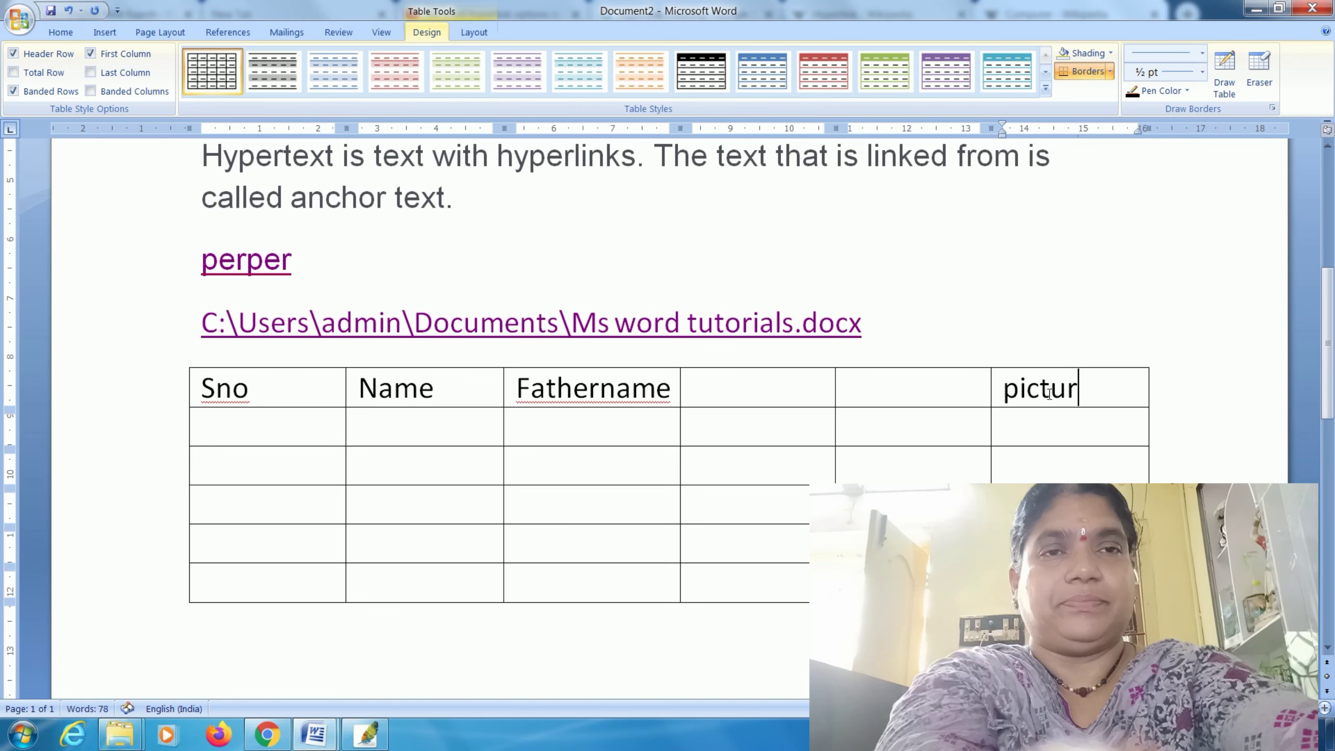
pyautogui.write('e')
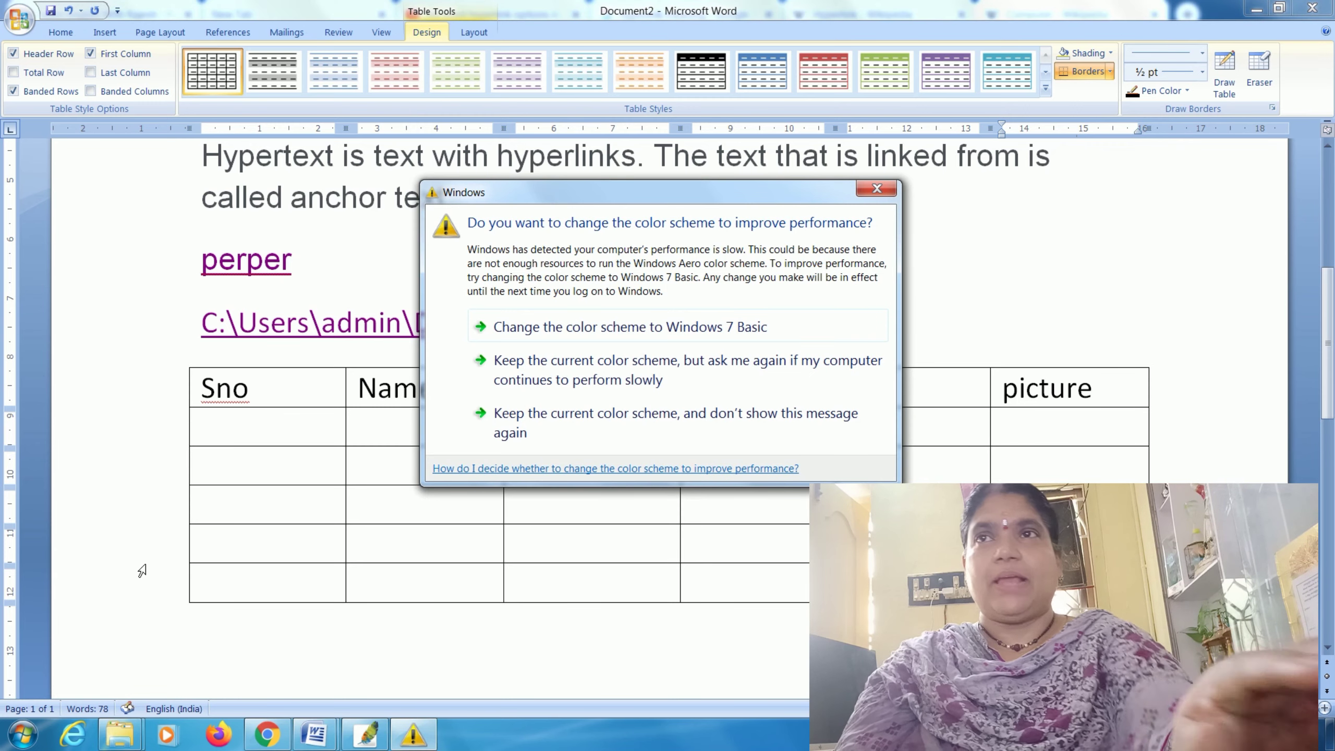
# Close the color-scheme warning, then enter 1, the student's name and father's name in row 1.
pyautogui.click(874, 190)
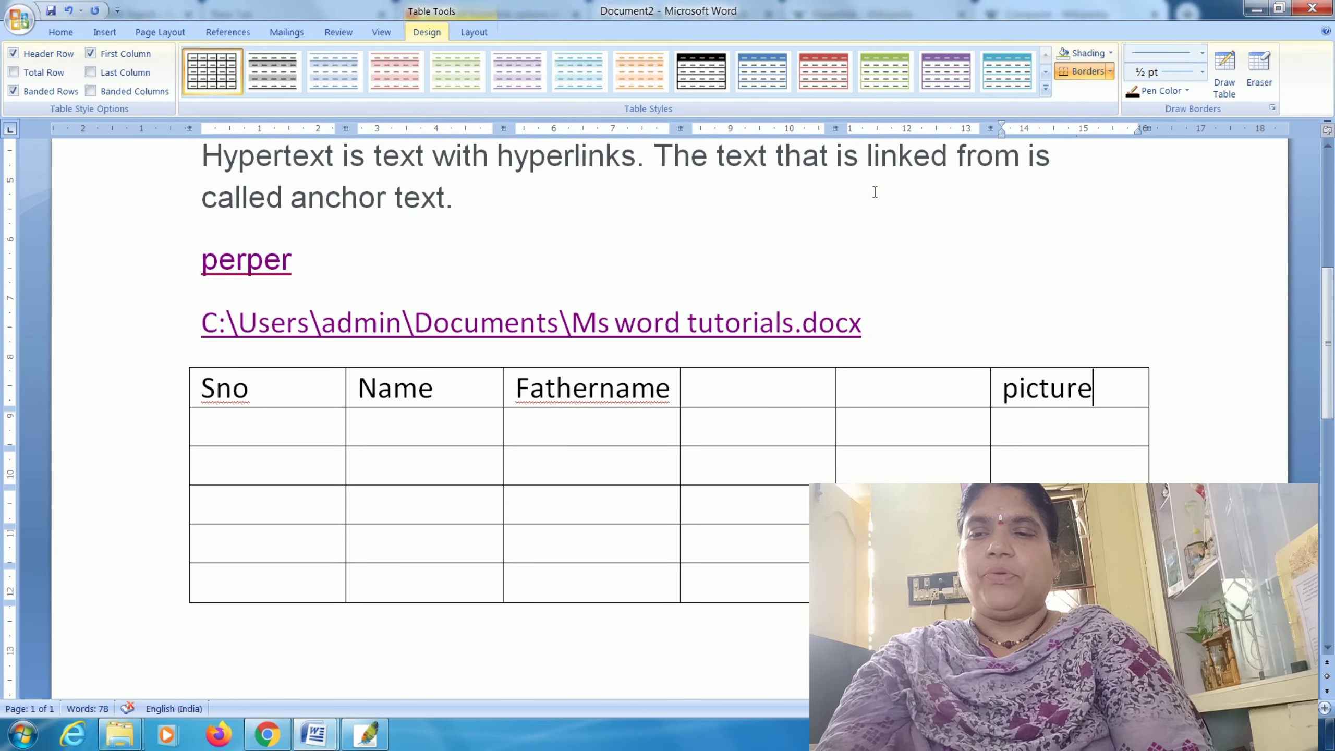
pyautogui.click(281, 431)
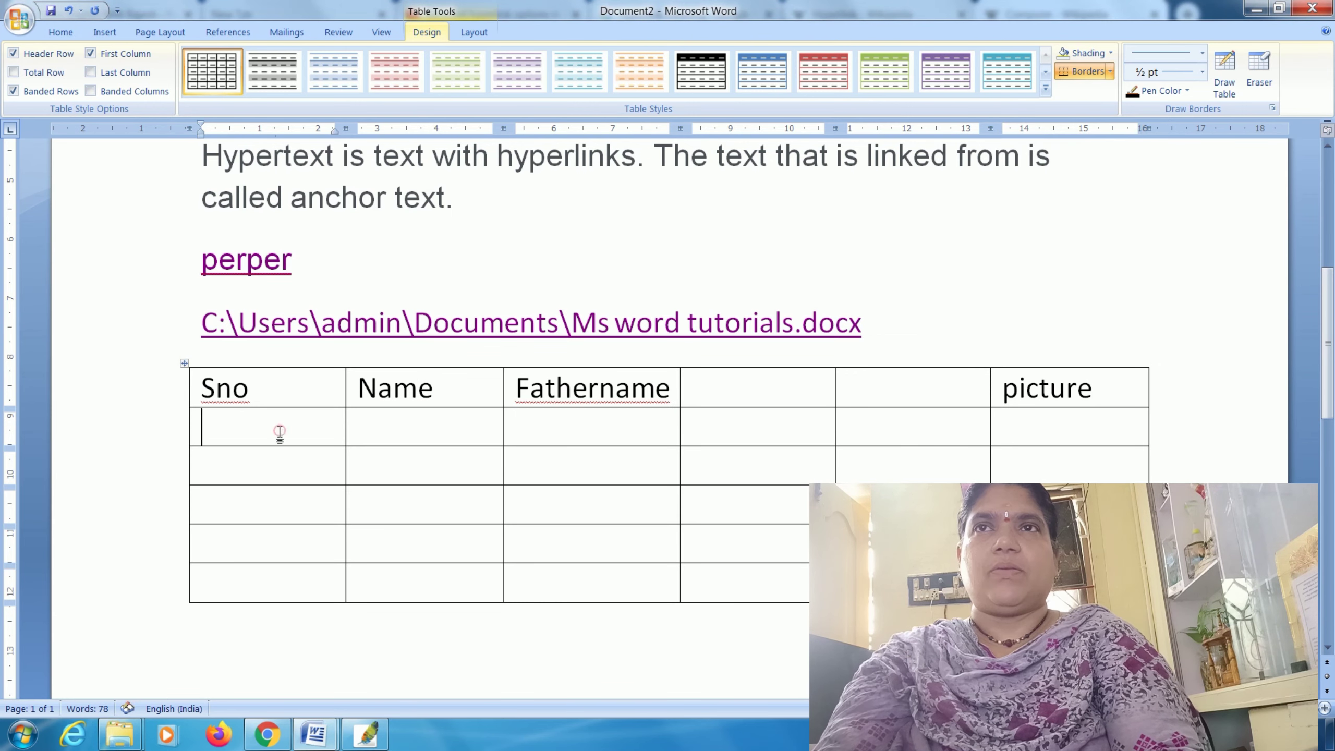
pyautogui.write('1')
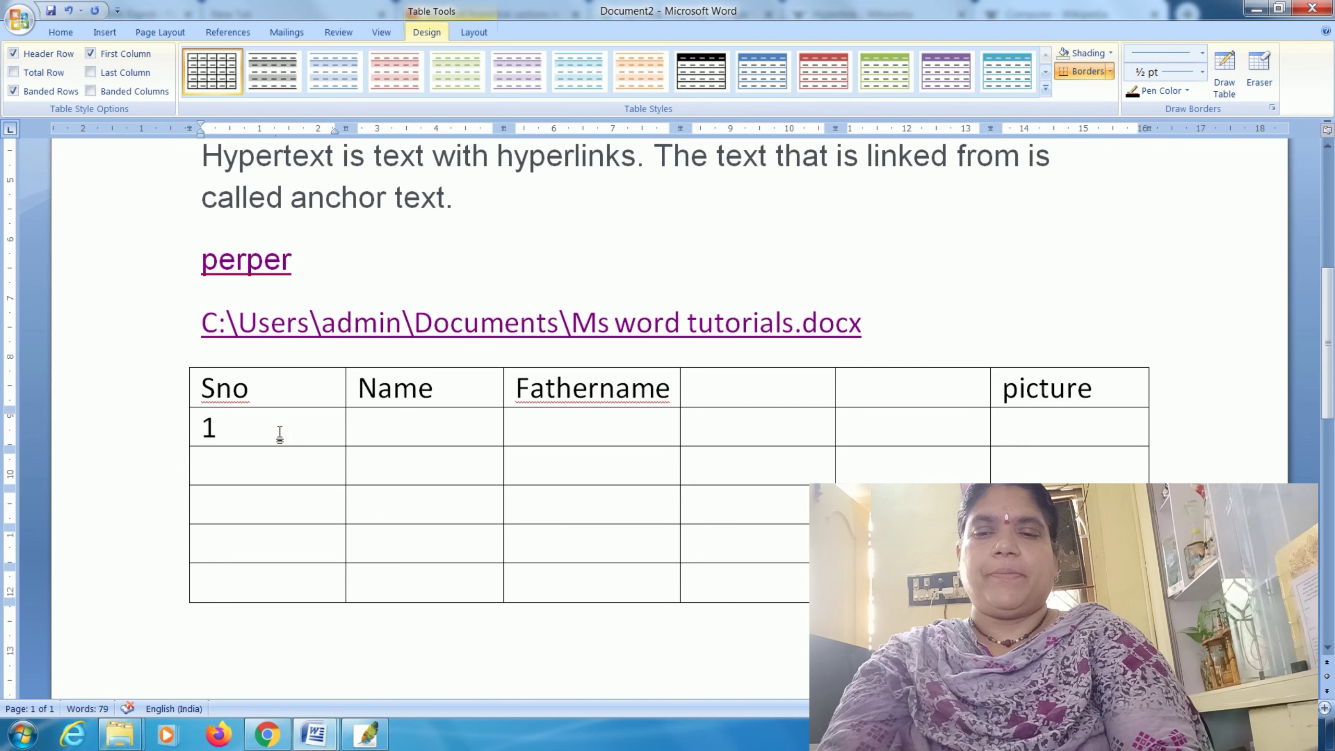
pyautogui.press('Tab')
pyautogui.write('radh')
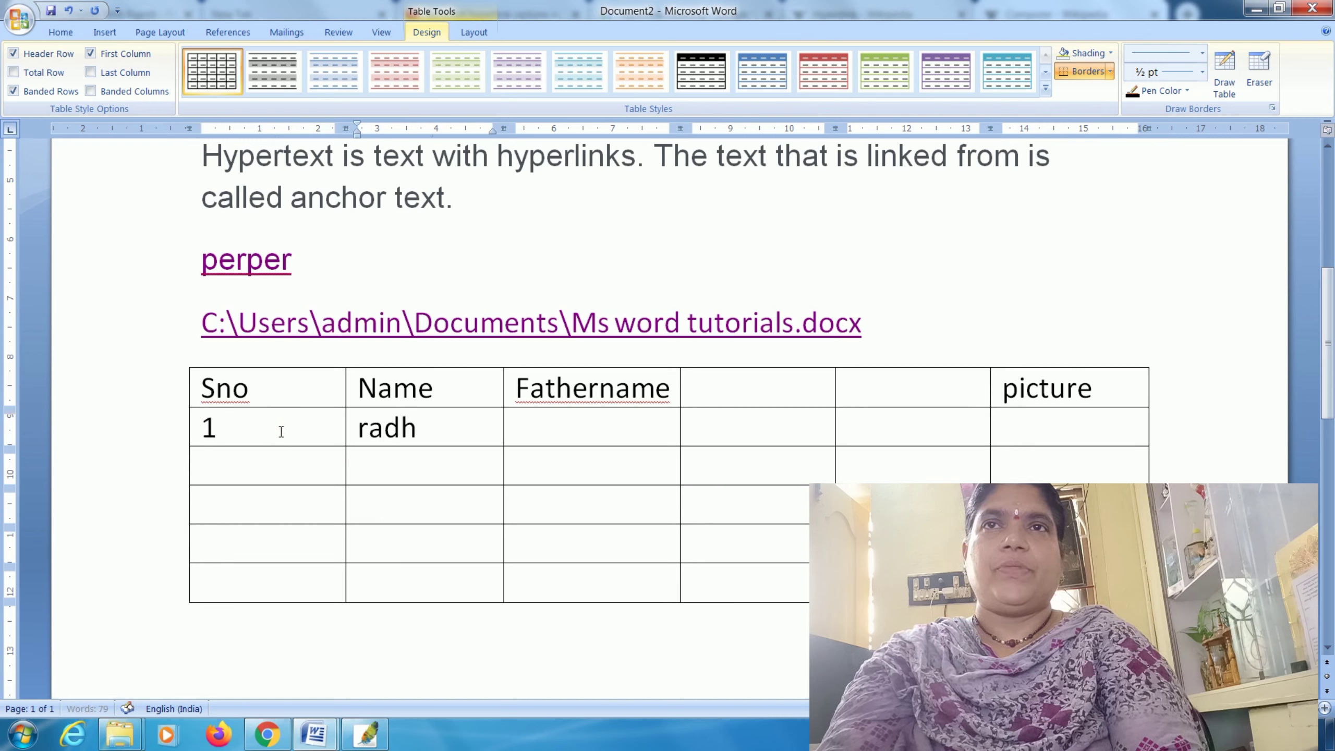
pyautogui.write('a')
pyautogui.press('Tab')
pyautogui.write('b')
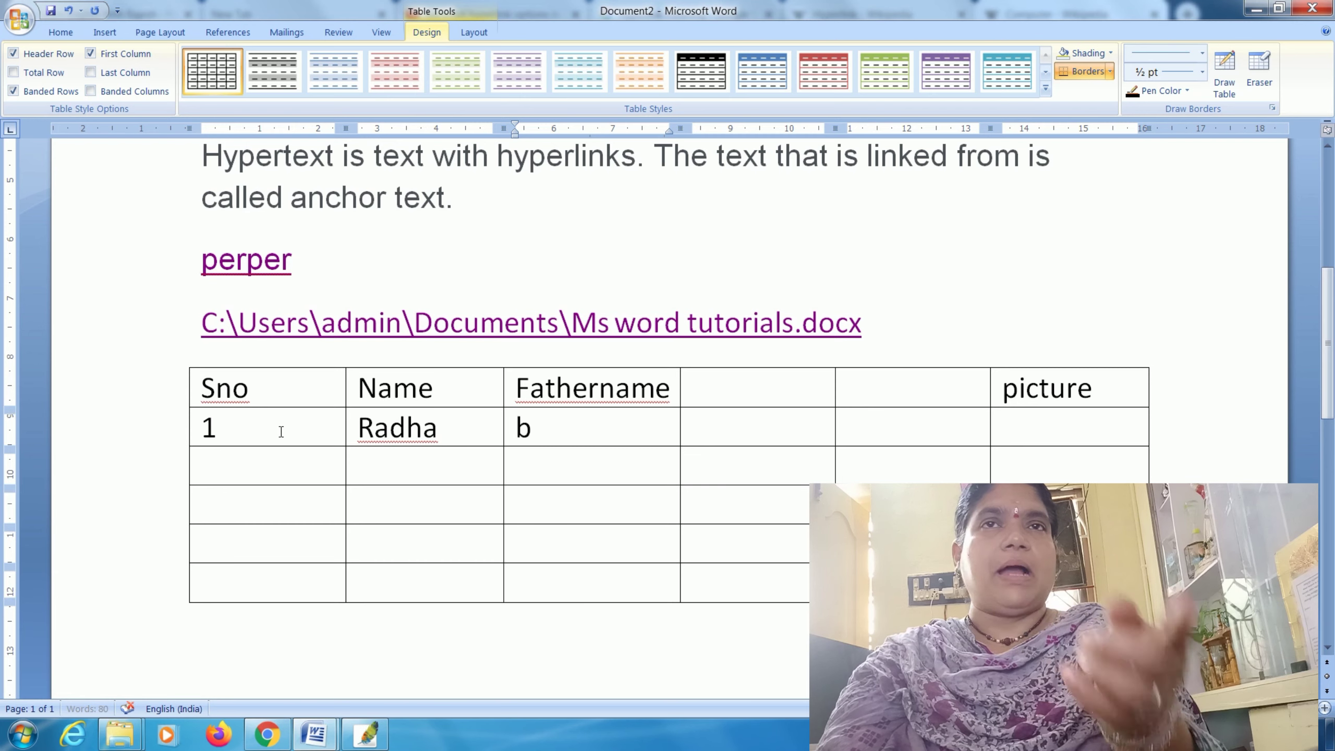
pyautogui.write(' venkatesw')
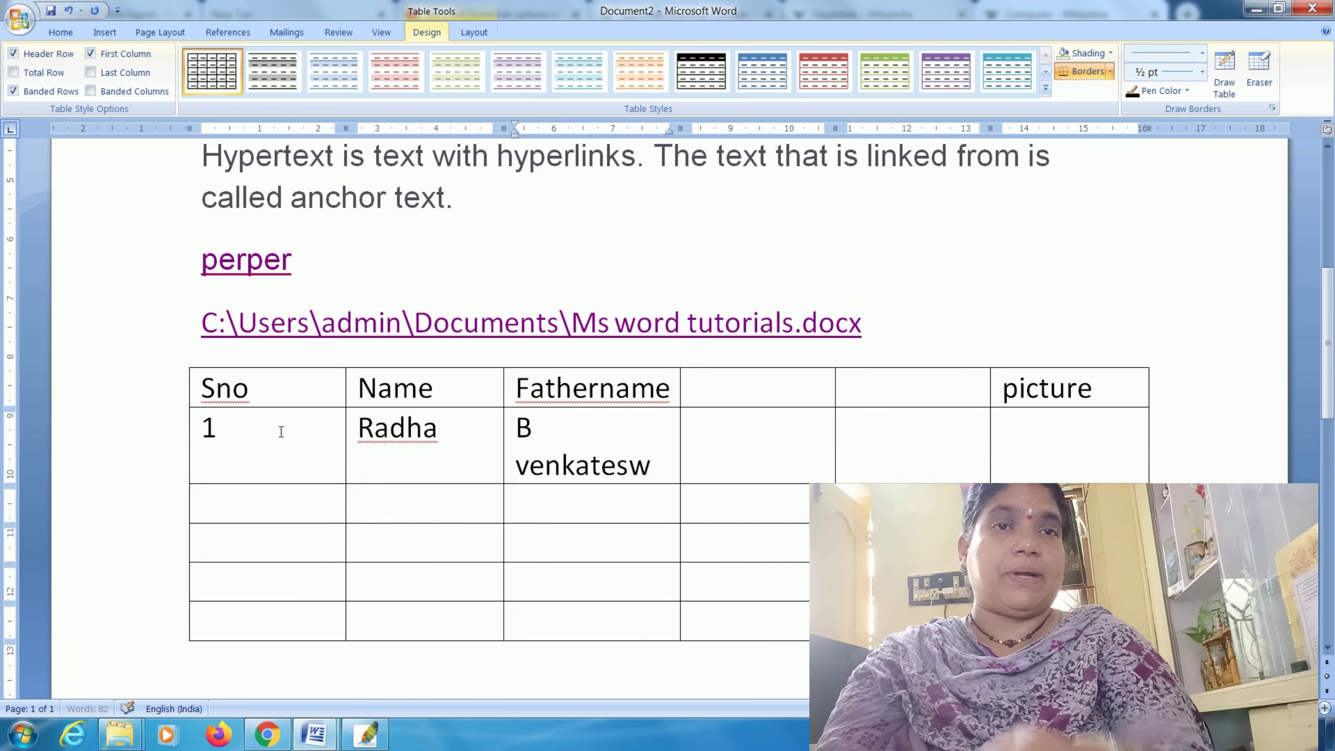
pyautogui.write('arlu')
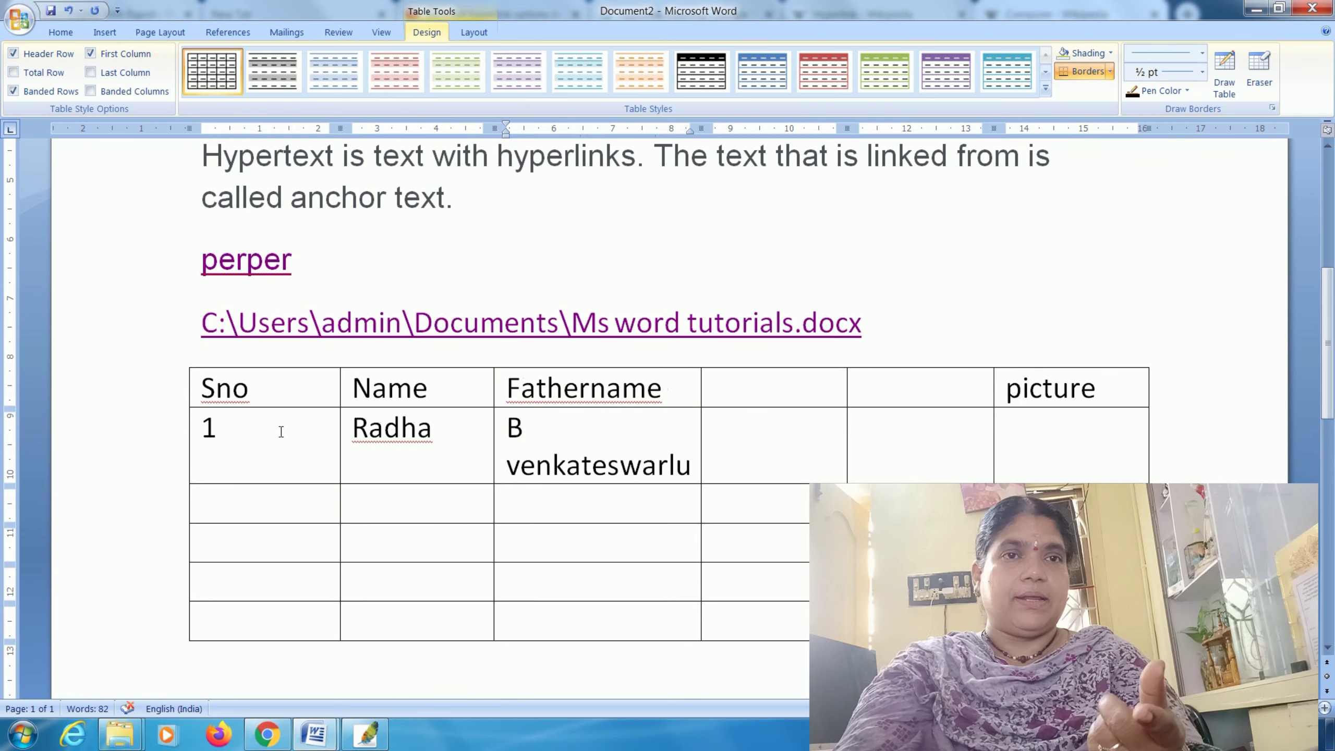
pyautogui.press('Tab')
pyautogui.press('Tab')
pyautogui.press('Tab')
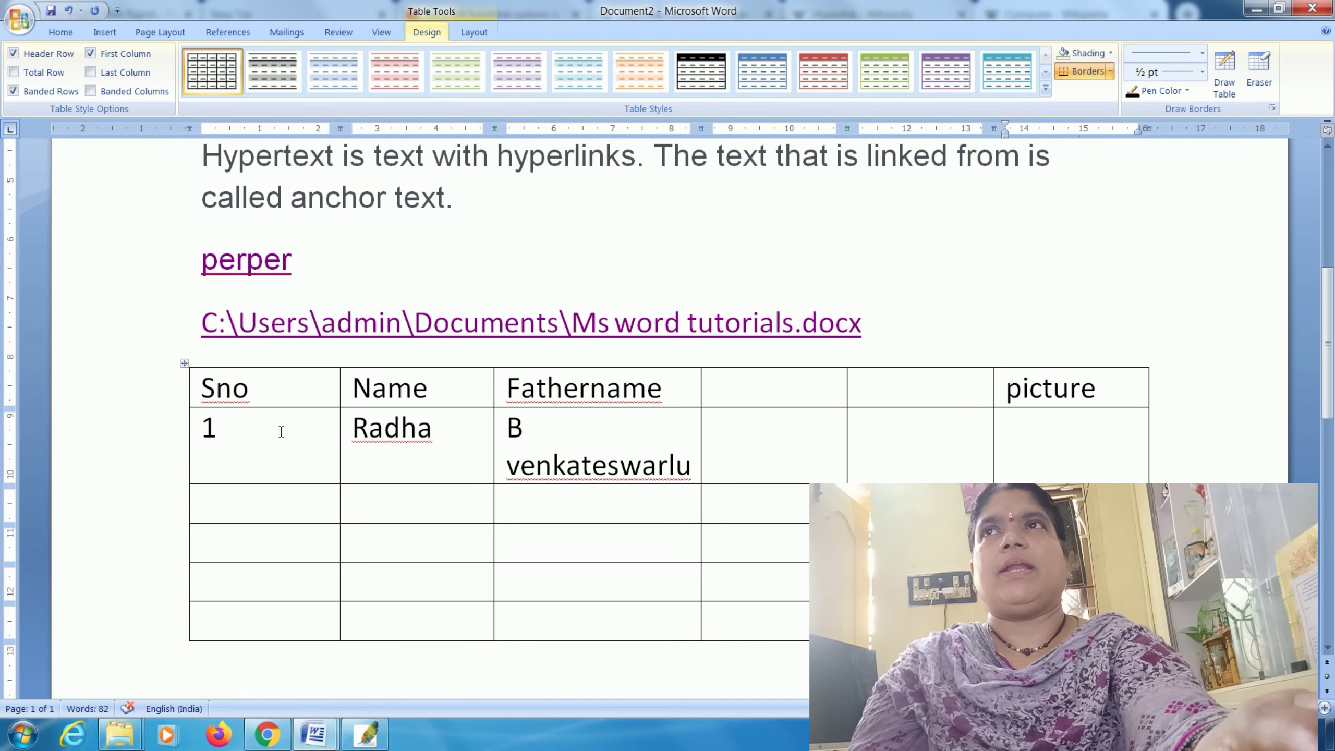
pyautogui.click(104, 33)
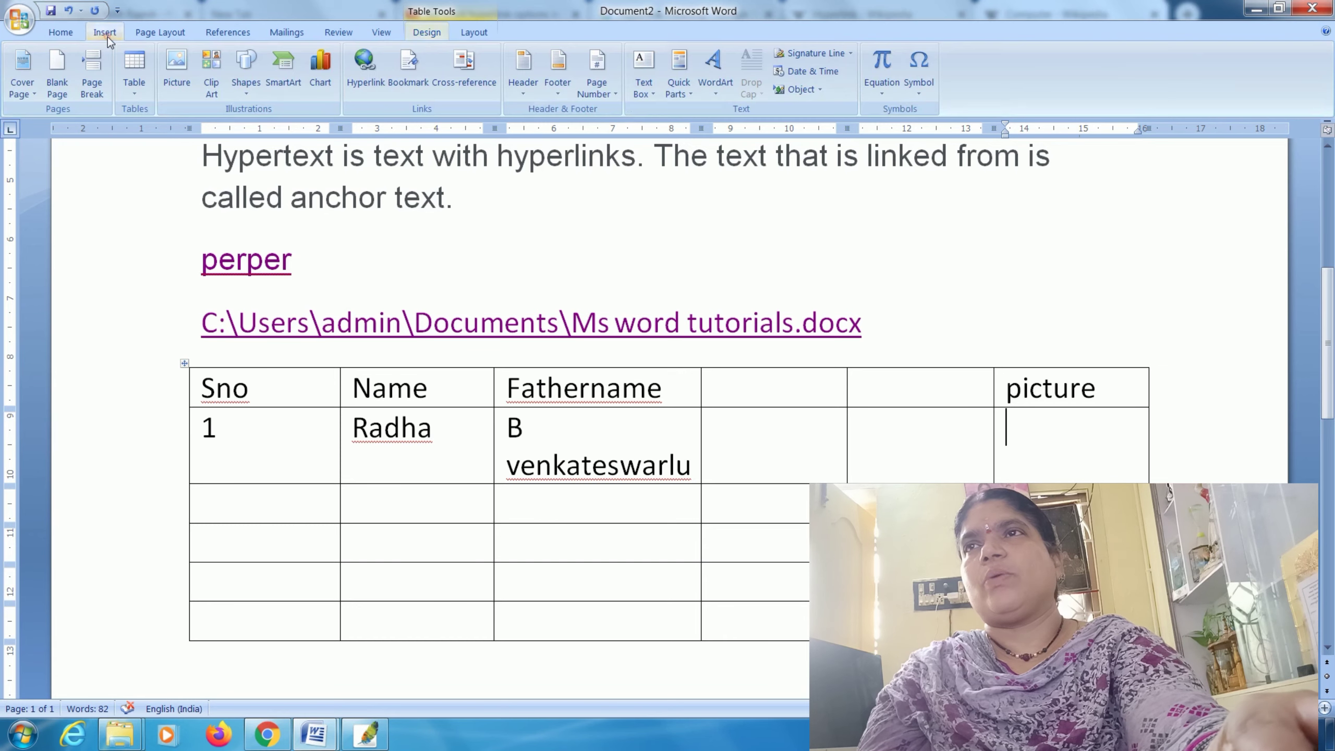
# Insert the WhatsApp photo from the D: drive photos folder into row 1's picture cell.
pyautogui.click(176, 68)
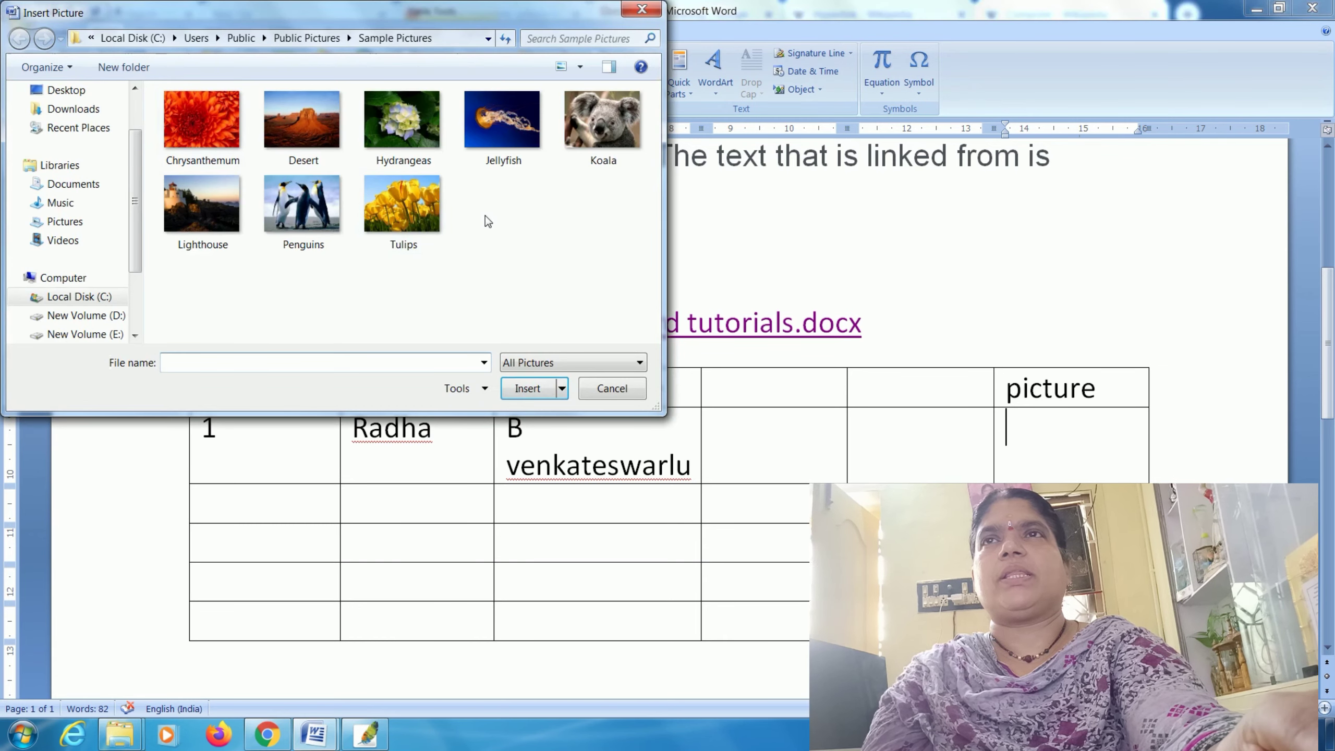
pyautogui.click(113, 316)
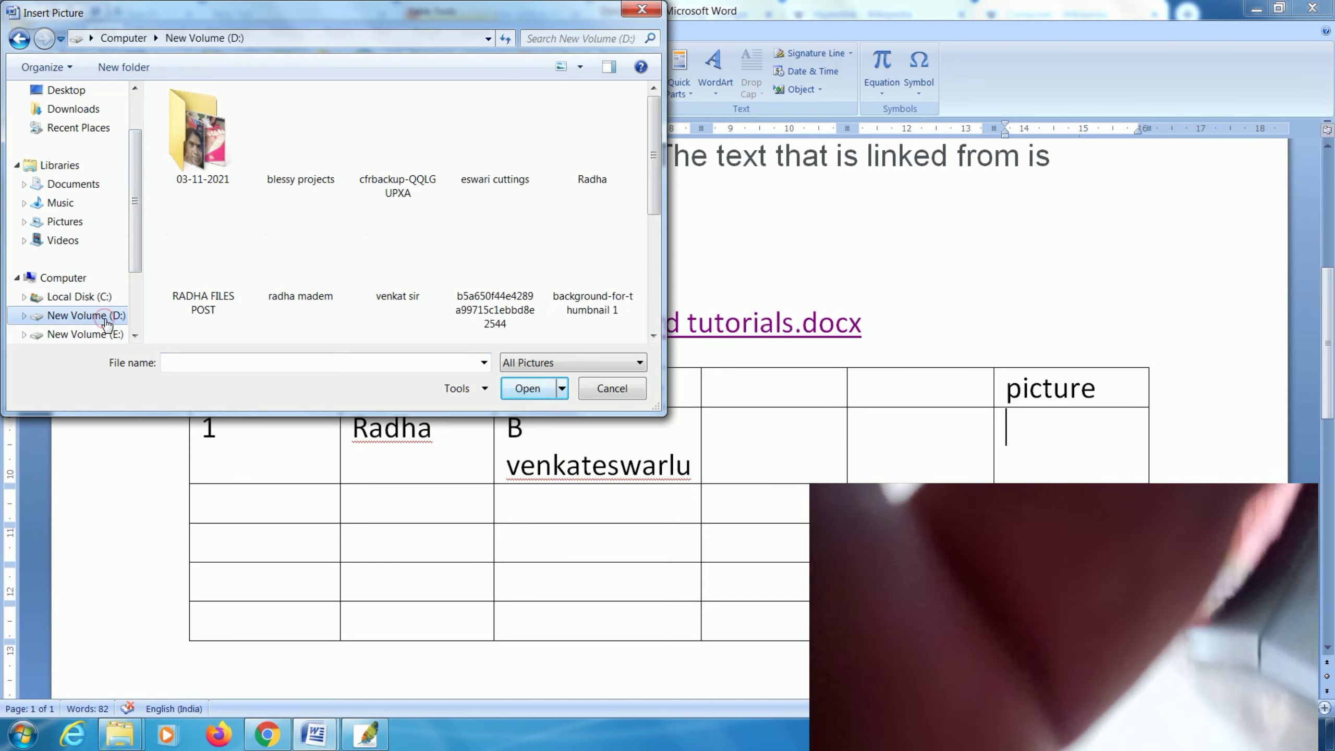
pyautogui.scroll(-2, 638, 297)
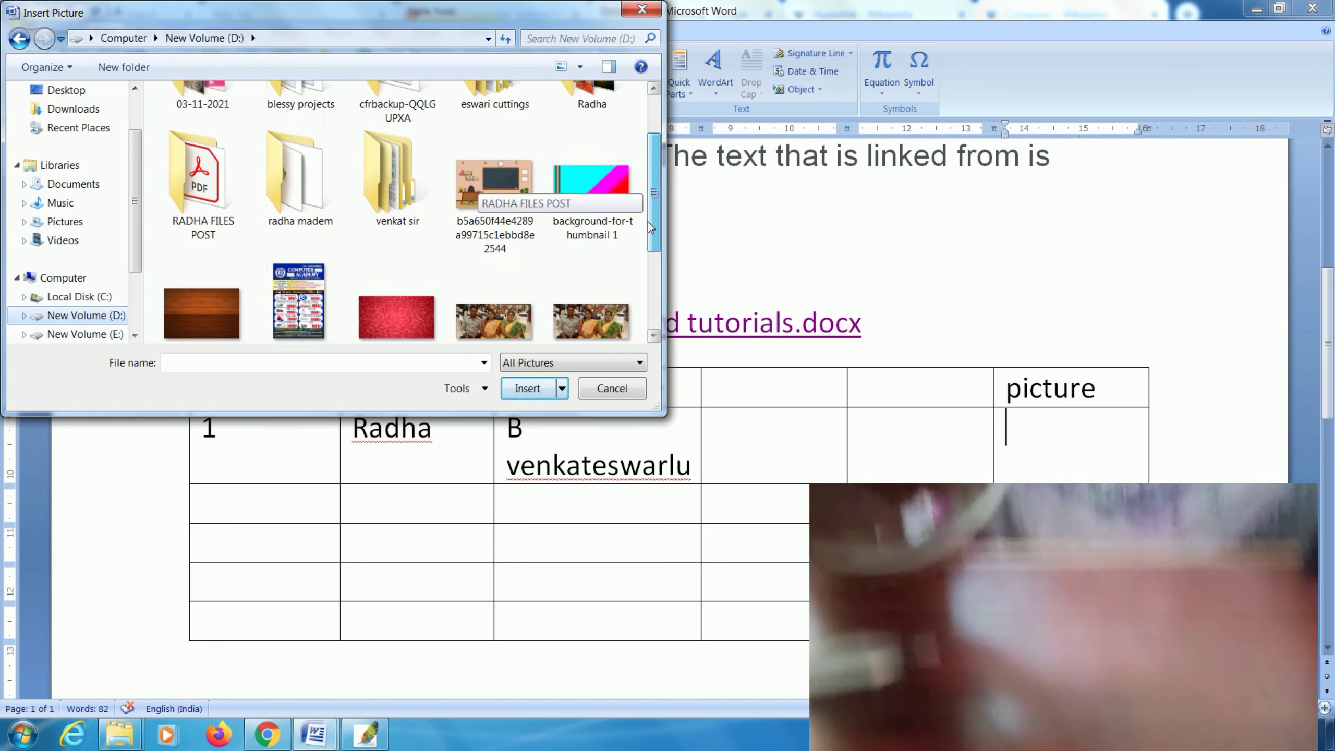
pyautogui.scroll(-1, 638, 297)
pyautogui.scroll(-1, 638, 297)
pyautogui.moveTo(654, 275); pyautogui.dragTo(657, 279)
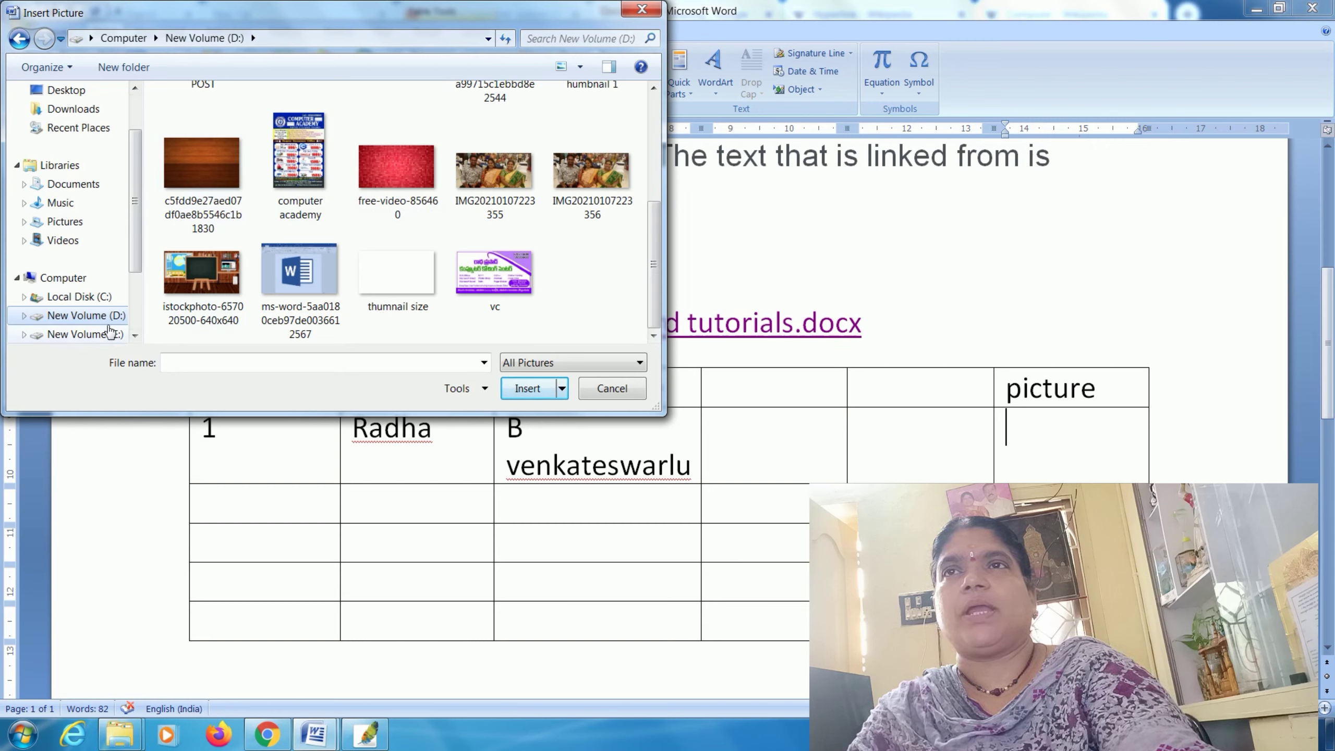
pyautogui.scroll(5, 399, 210)
pyautogui.doubleClick(586, 280)
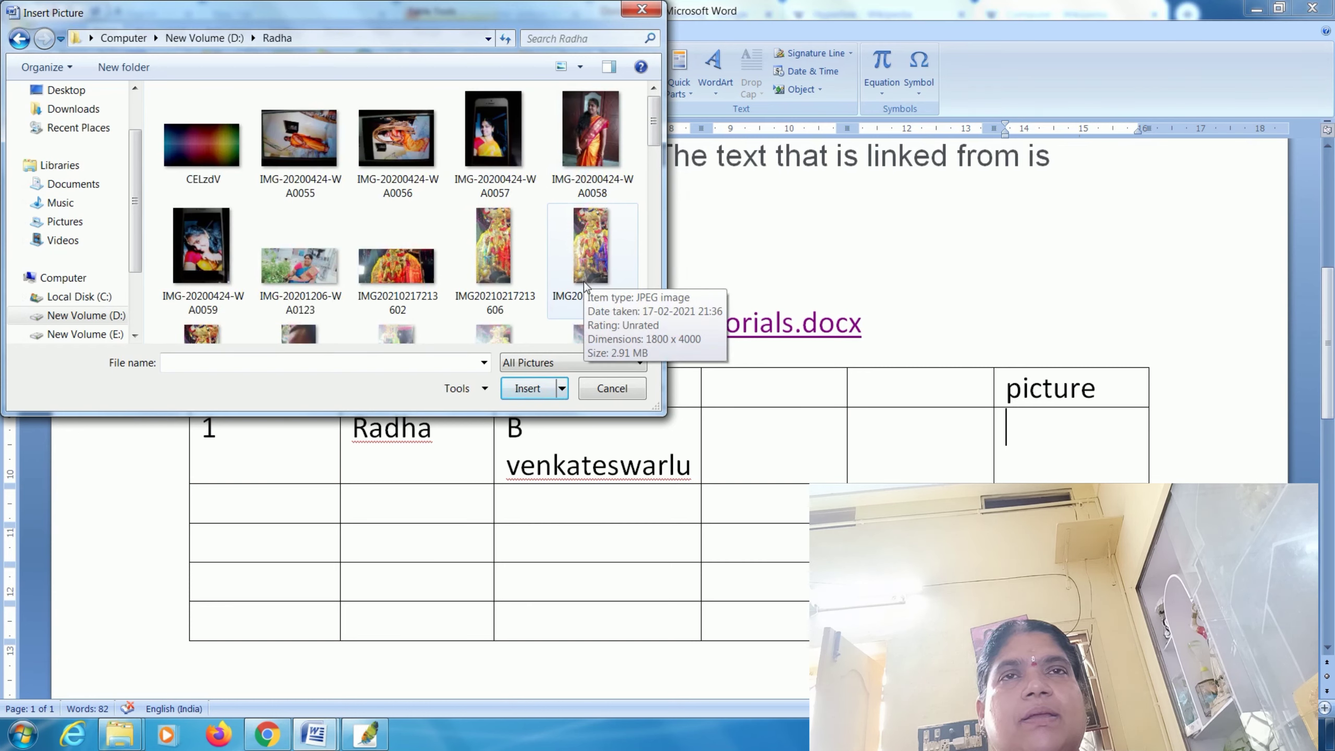
pyautogui.scroll(-3, 586, 284)
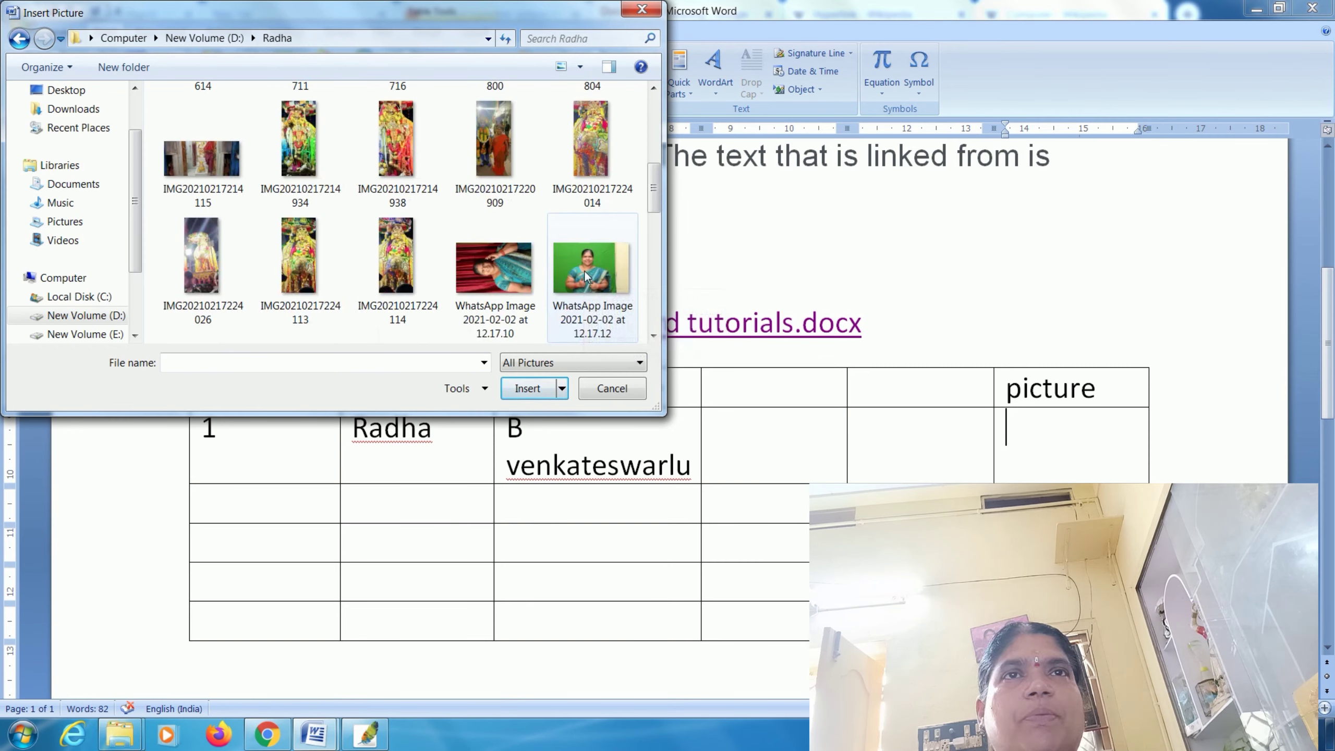
pyautogui.click(587, 278)
pyautogui.click(531, 392)
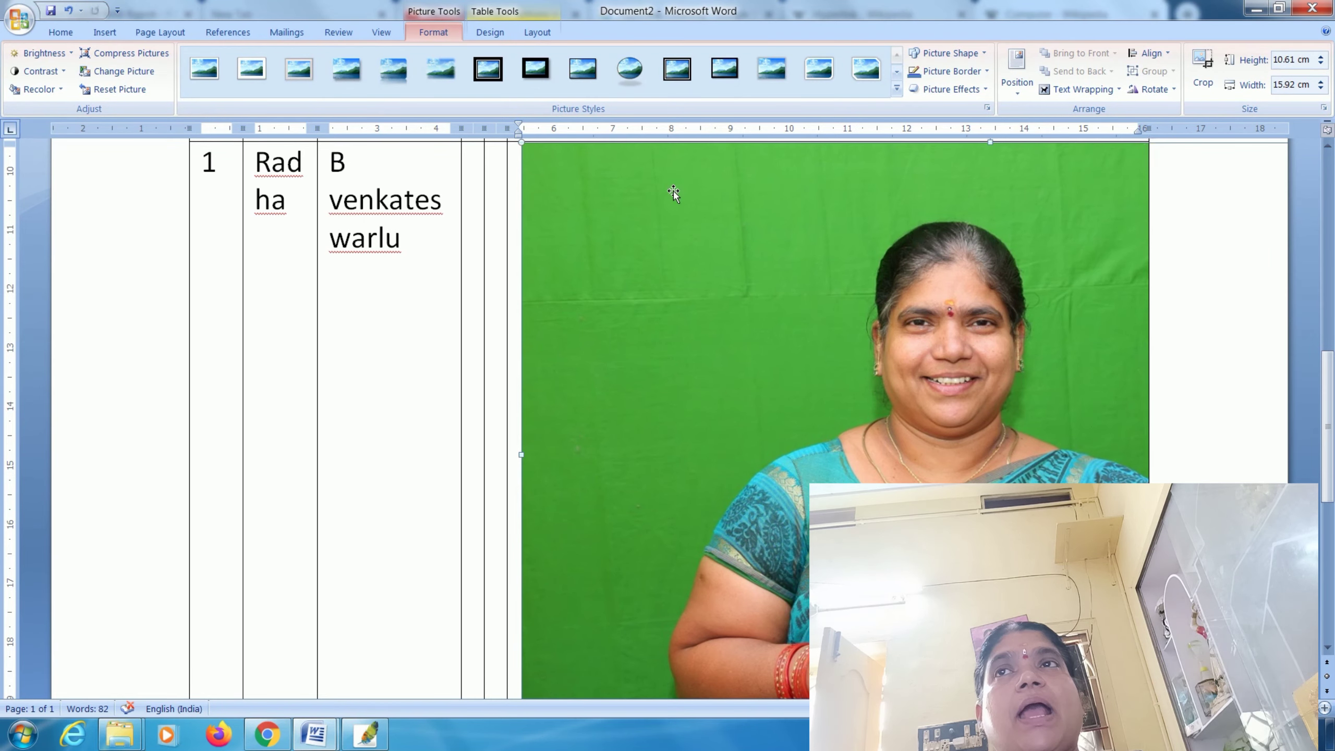
# Undo the photo and instead hyperlink the picture cell to sambaralu 2.psd on the D: drive.
pyautogui.hotkey('ctrl', 'z')
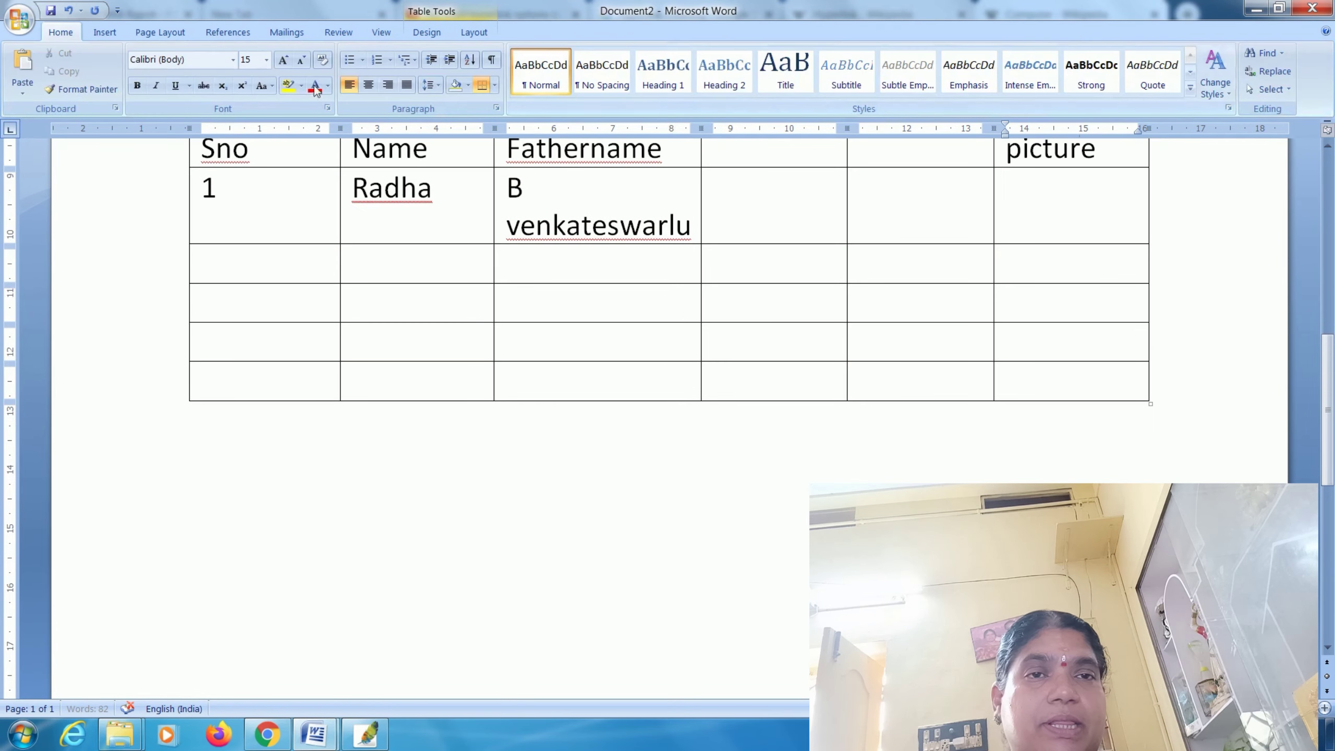
pyautogui.click(104, 33)
pyautogui.click(364, 68)
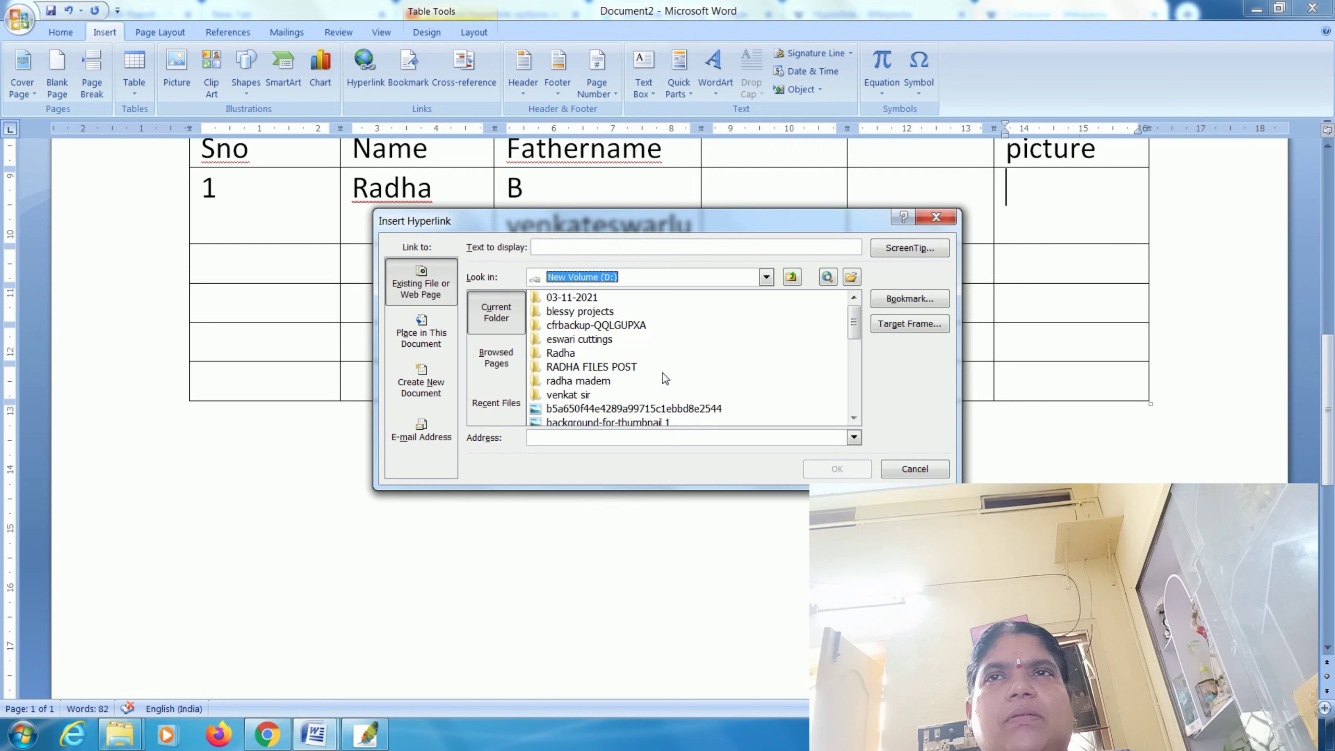
pyautogui.doubleClick(599, 382)
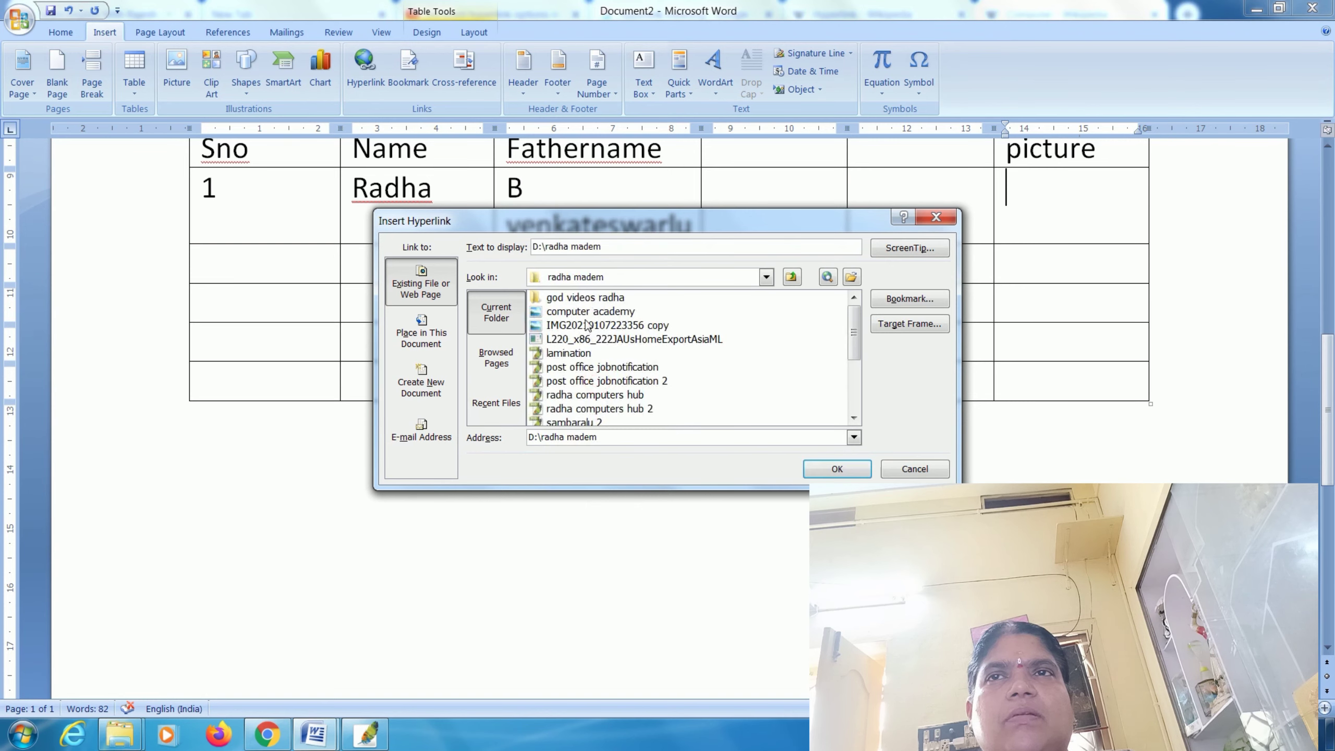
pyautogui.scroll(-3, 599, 347)
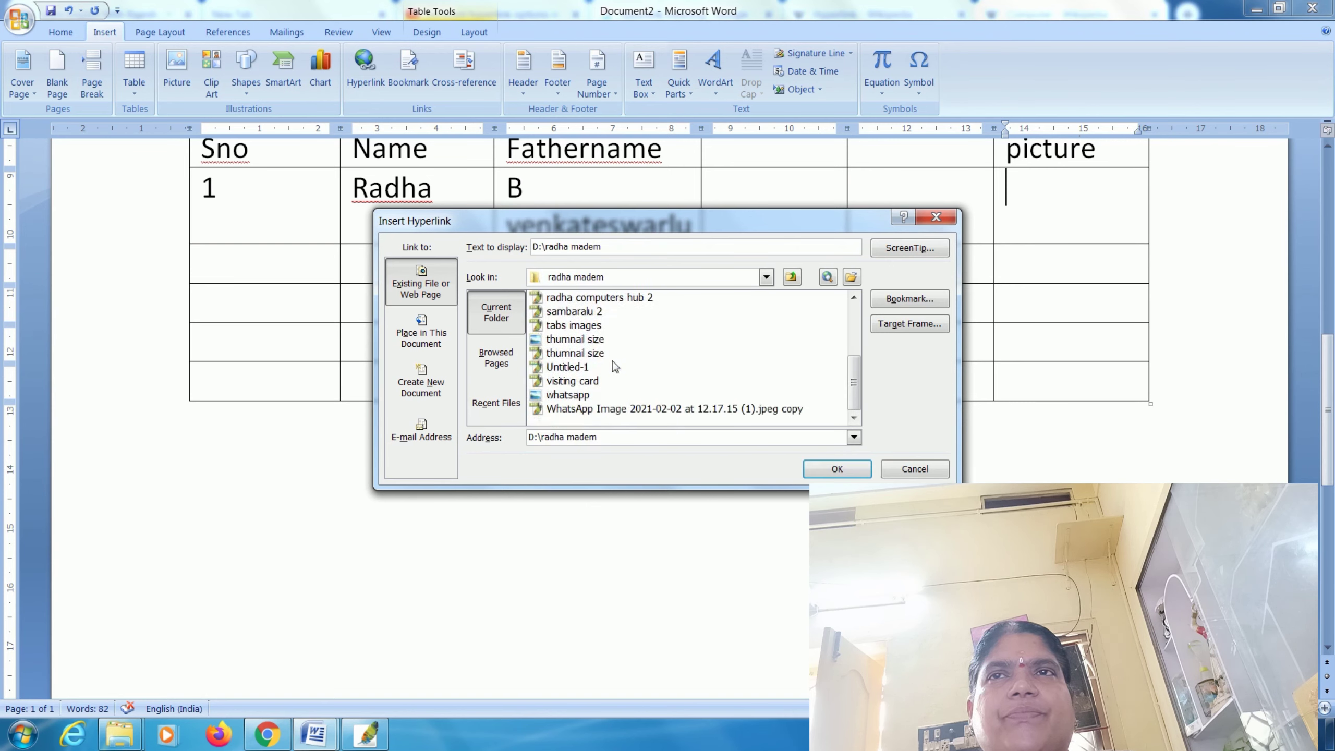
pyautogui.scroll(1, 659, 384)
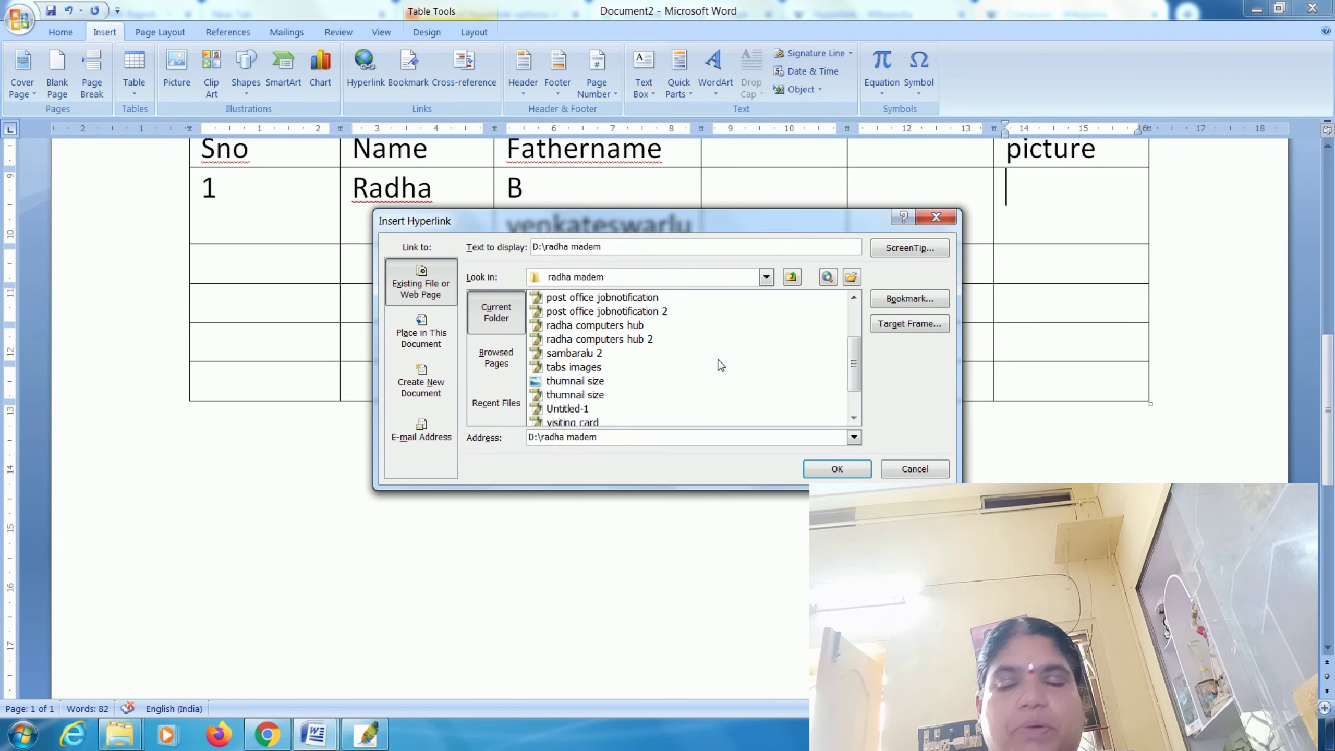
pyautogui.click(578, 354)
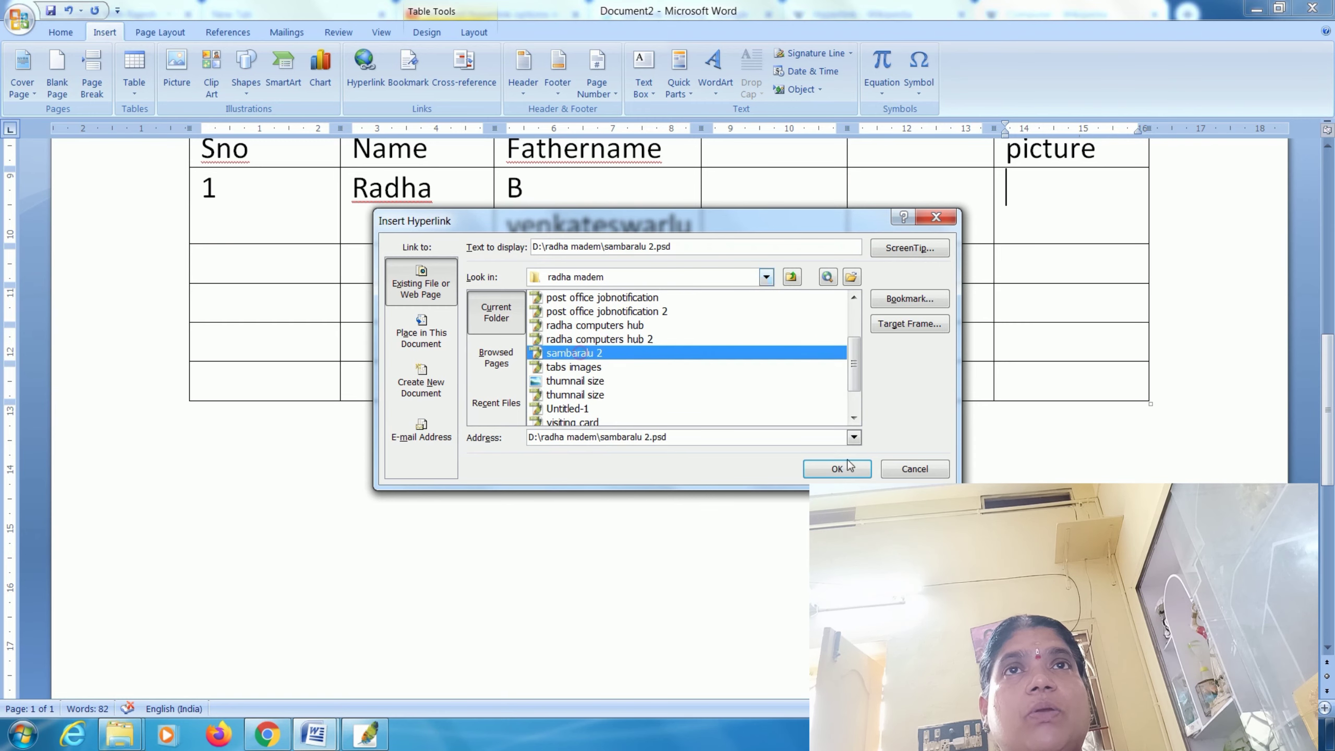
pyautogui.click(846, 467)
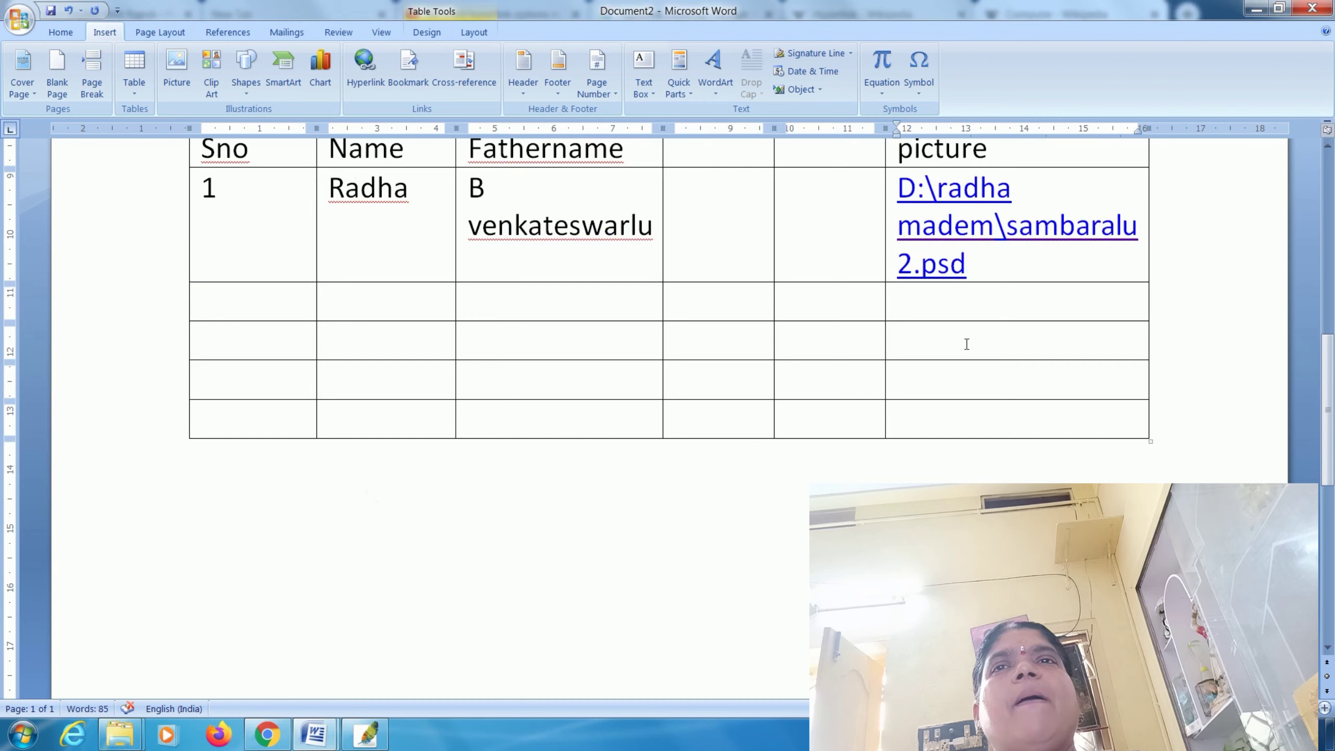